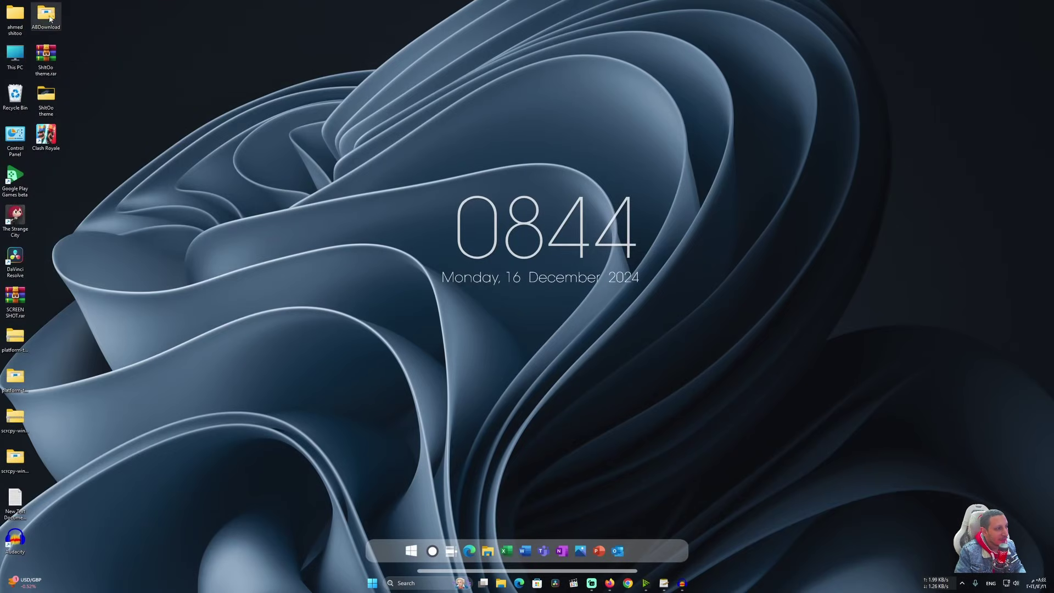
# Run the MuMuInstaller file from the desktop's ABDownload folder as administrator and minimise the folder window.
pyautogui.doubleClick(48, 17)
pyautogui.click(647, 7)
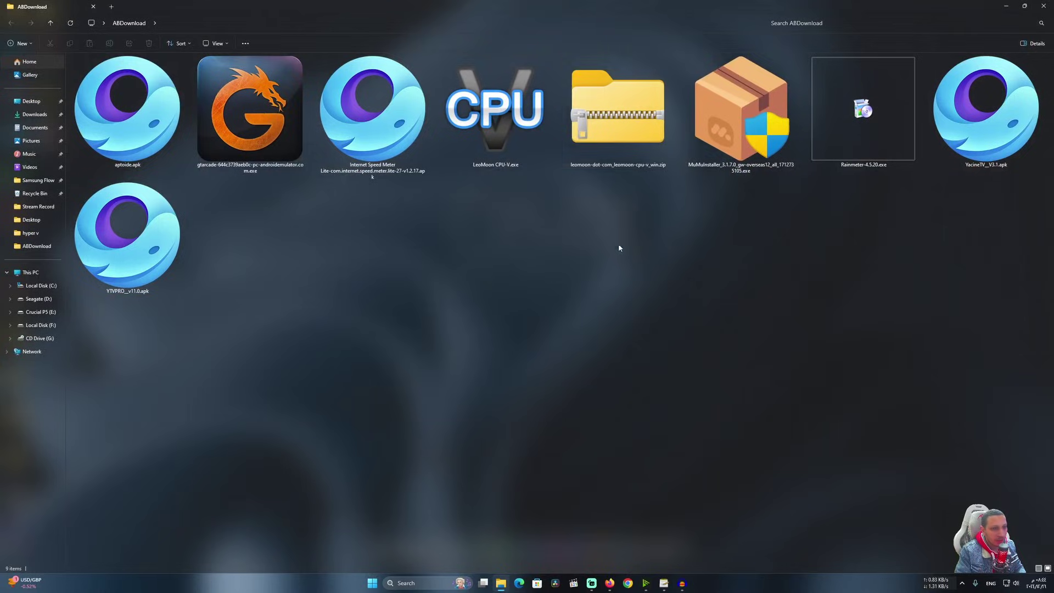
pyautogui.moveTo(731, 138)
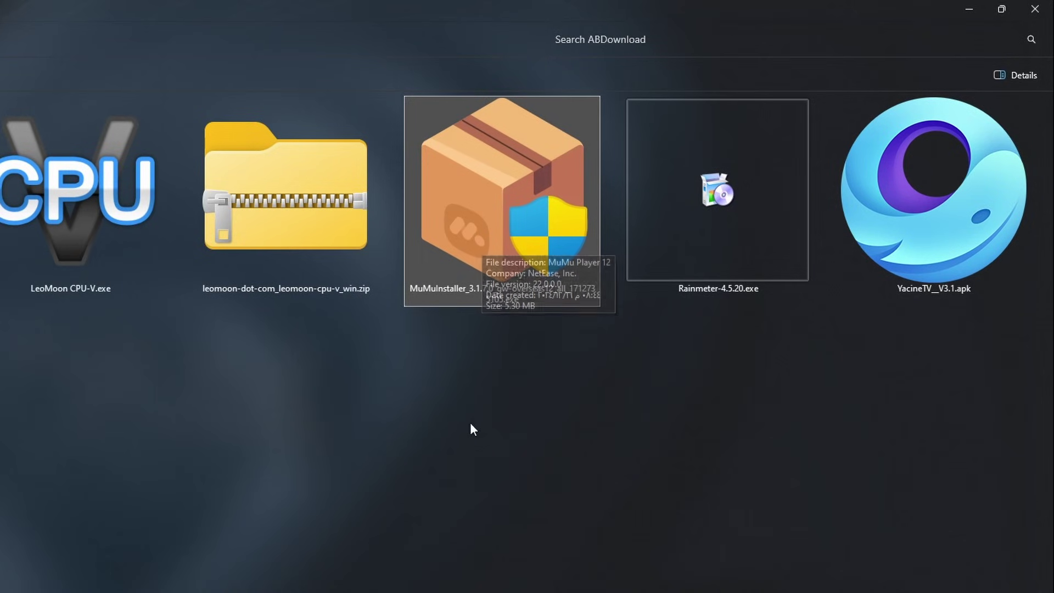
pyautogui.rightClick(479, 205)
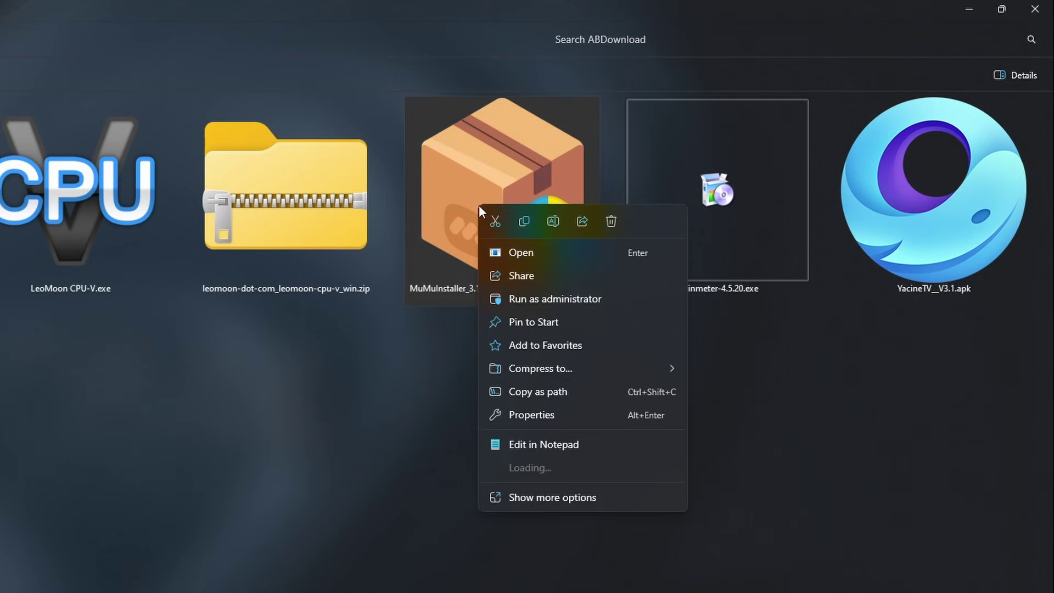
pyautogui.click(549, 298)
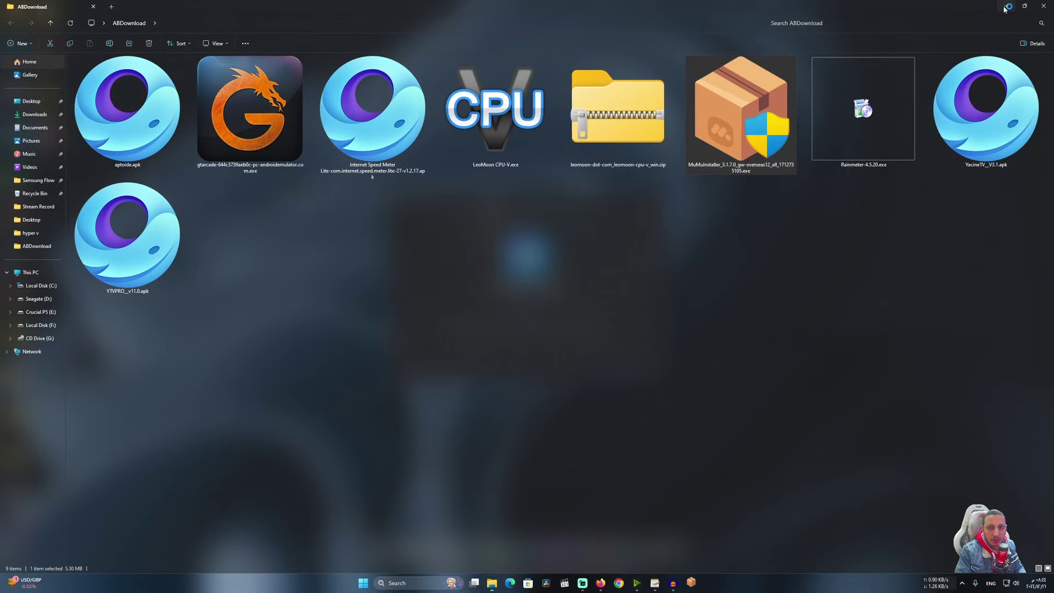
pyautogui.click(1008, 7)
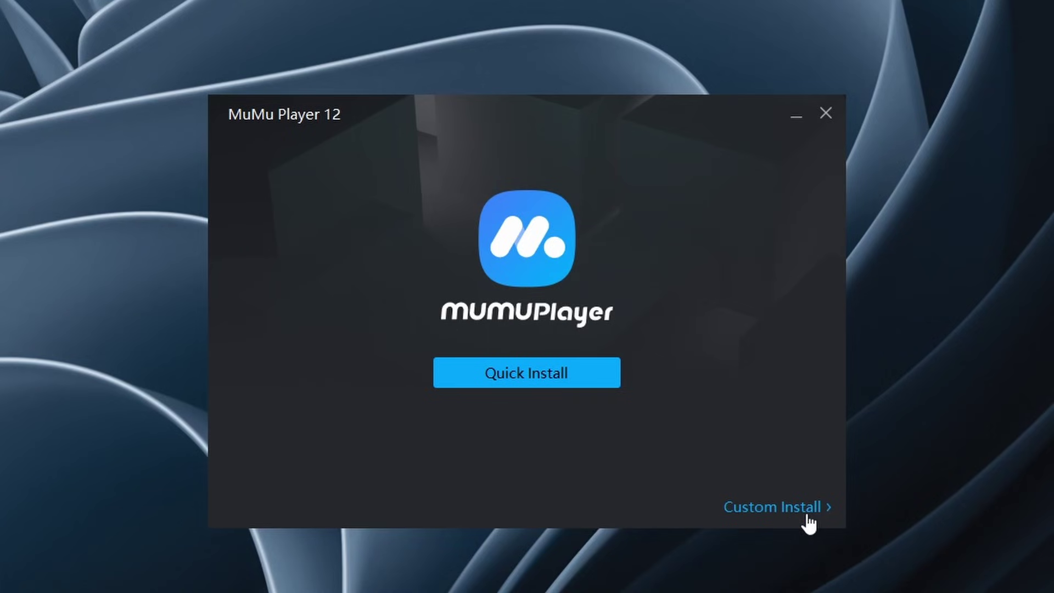
# Install MuMu Player 12 through the custom installation on drive E and accept its user agreement.
pyautogui.click(650, 372)
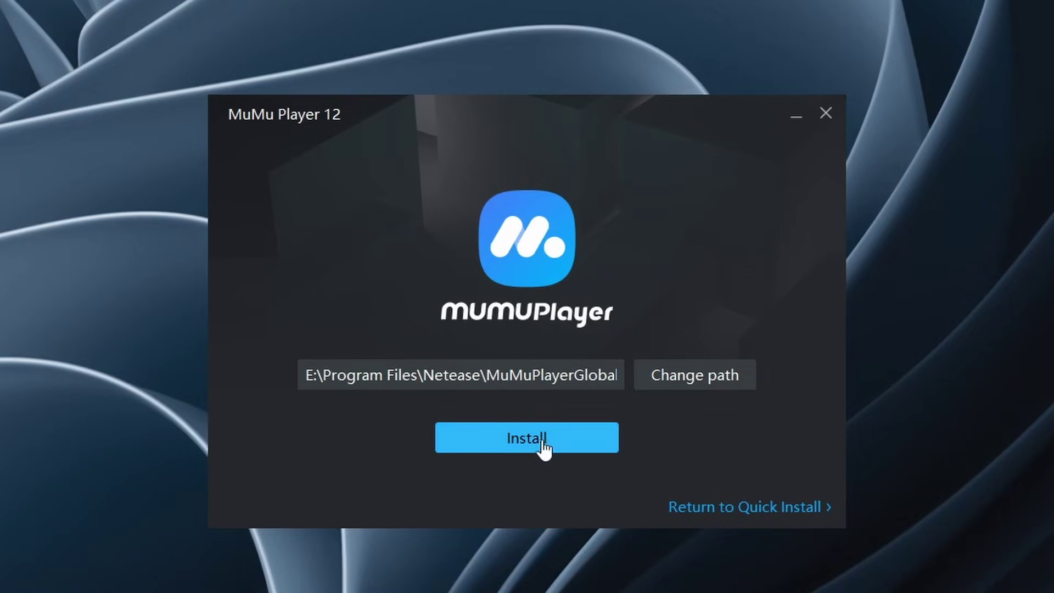
pyautogui.click(529, 344)
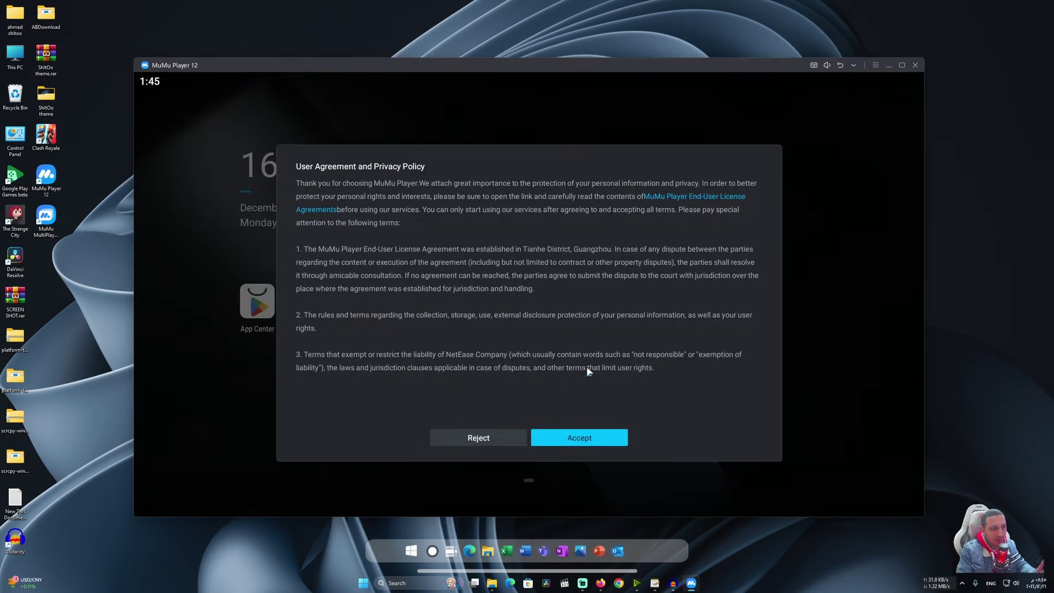
pyautogui.click(582, 438)
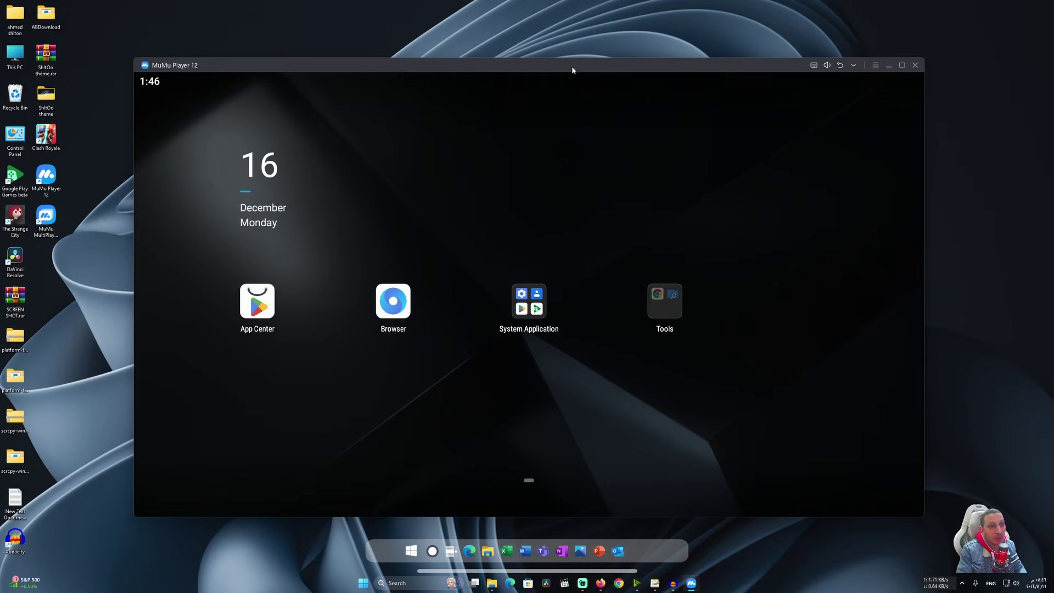
# Open the emulator settings and choose Vulkan mode for graphics card rendering after trying DirectX mode.
pyautogui.moveTo(572, 65); pyautogui.dragTo(583, 85)
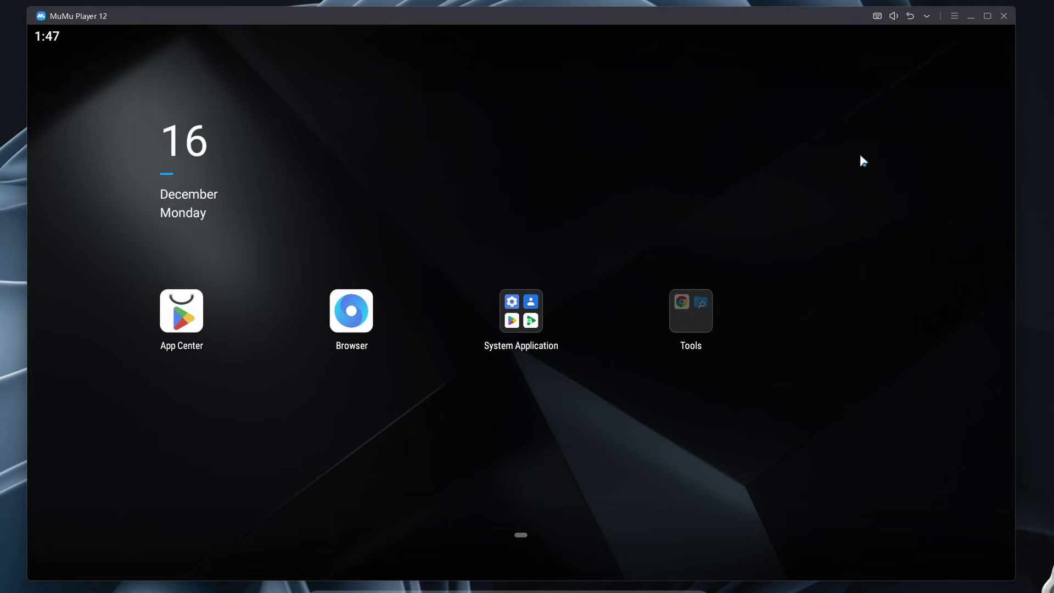
pyautogui.click(957, 15)
pyautogui.click(944, 44)
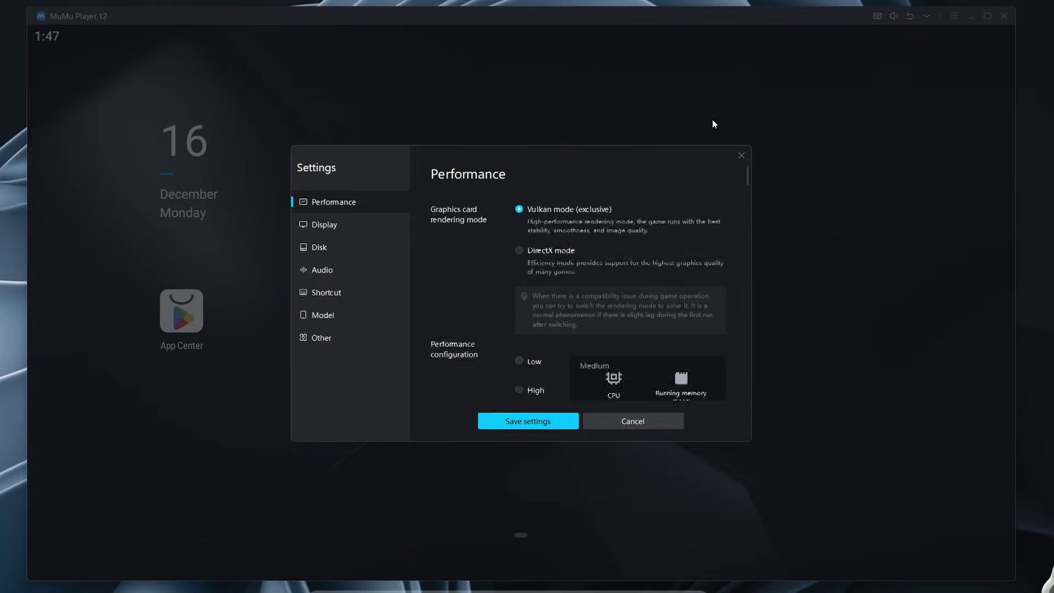
pyautogui.moveTo(657, 153); pyautogui.dragTo(668, 144)
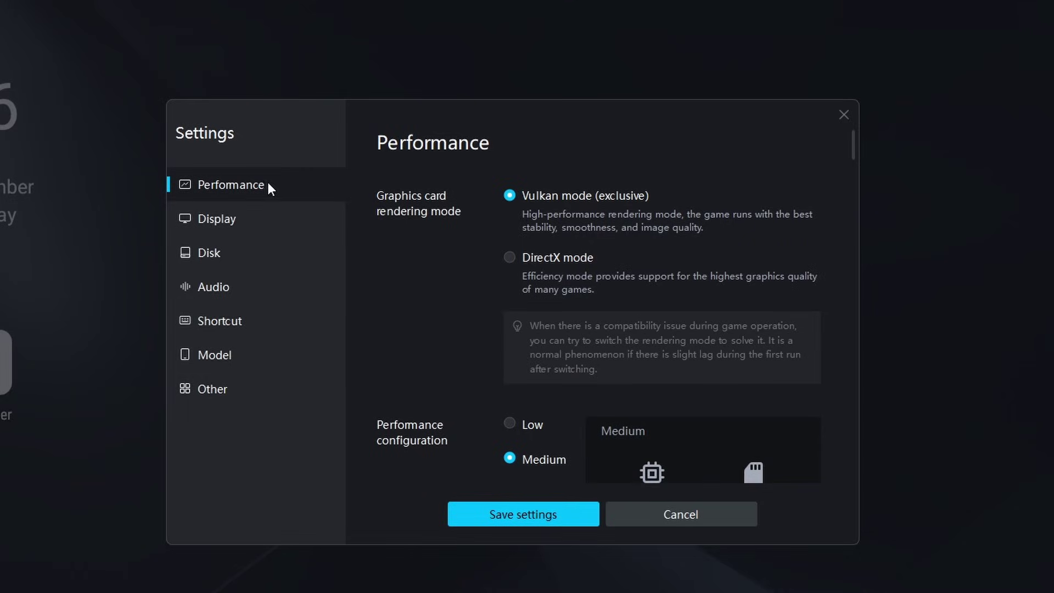
pyautogui.click(511, 259)
pyautogui.click(562, 199)
# Try the Low, High and Custom performance configurations and set the configuration back to Medium.
pyautogui.scroll(-2, 493, 331)
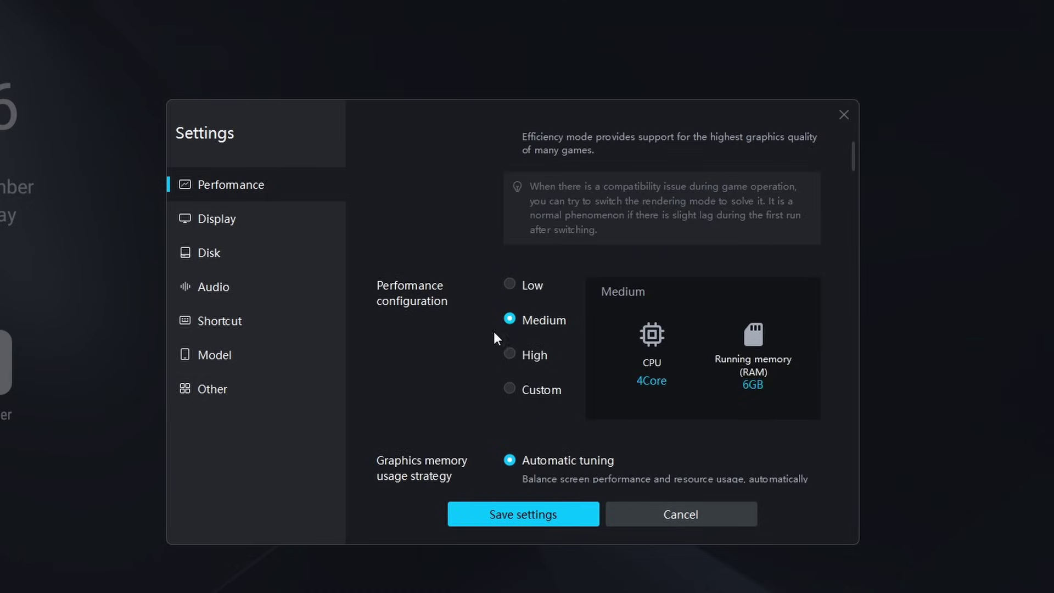
pyautogui.click(509, 285)
pyautogui.click(517, 321)
pyautogui.click(534, 358)
pyautogui.click(544, 392)
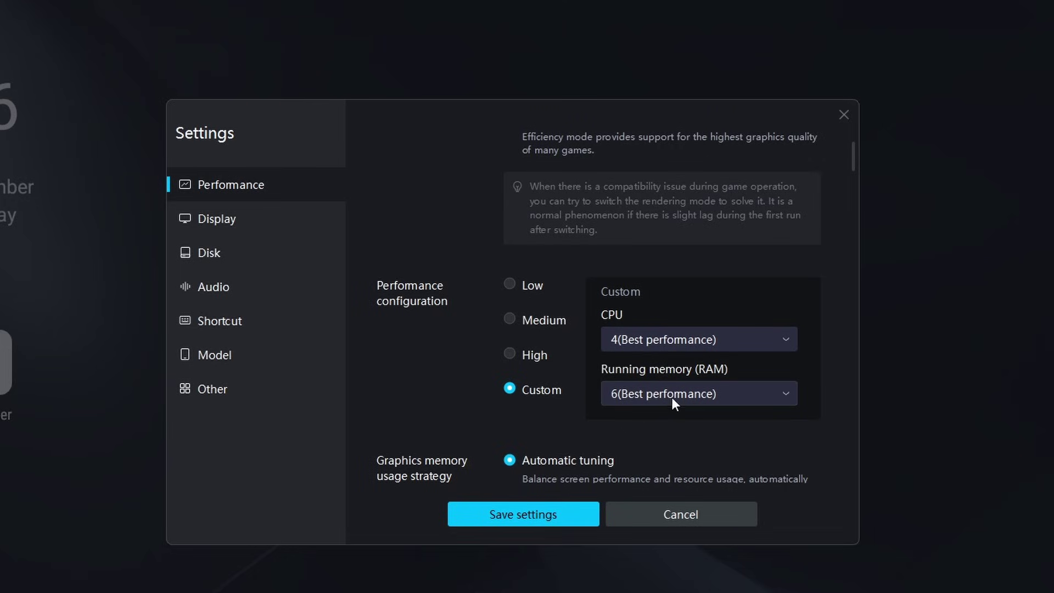
pyautogui.click(528, 324)
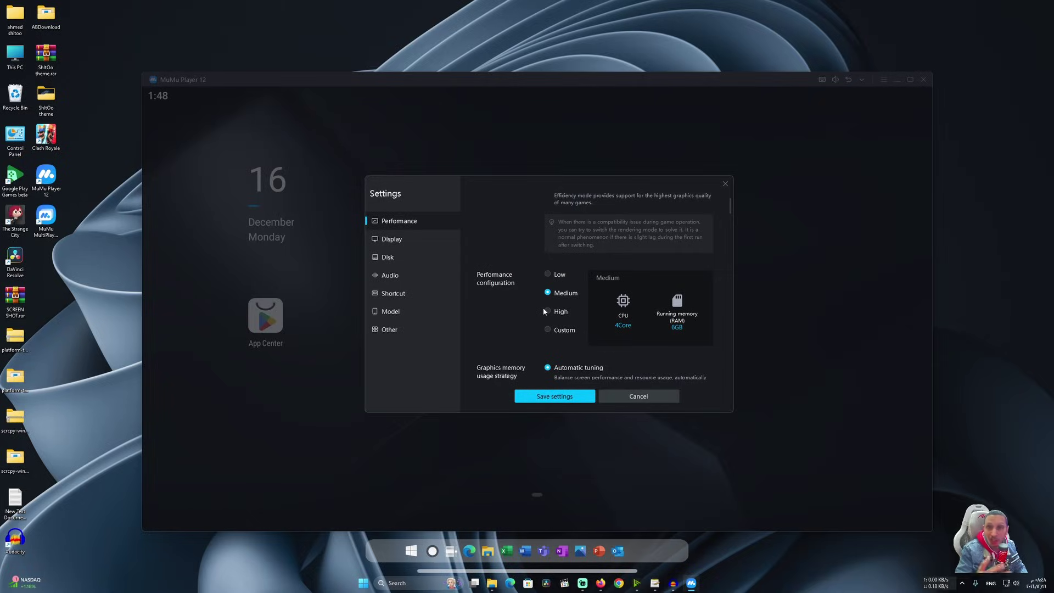
# Set the tablet mode resolution to 2560 x 1440 (DPI 360), save the settings and restart the emulator immediately.
pyautogui.scroll(-8, 546, 269)
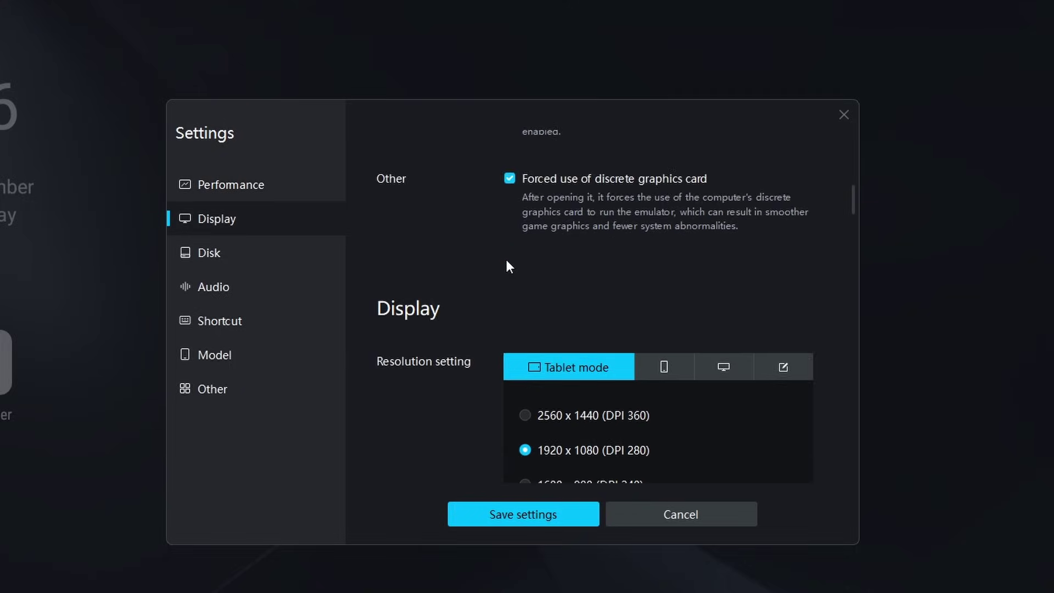
pyautogui.scroll(-2, 507, 262)
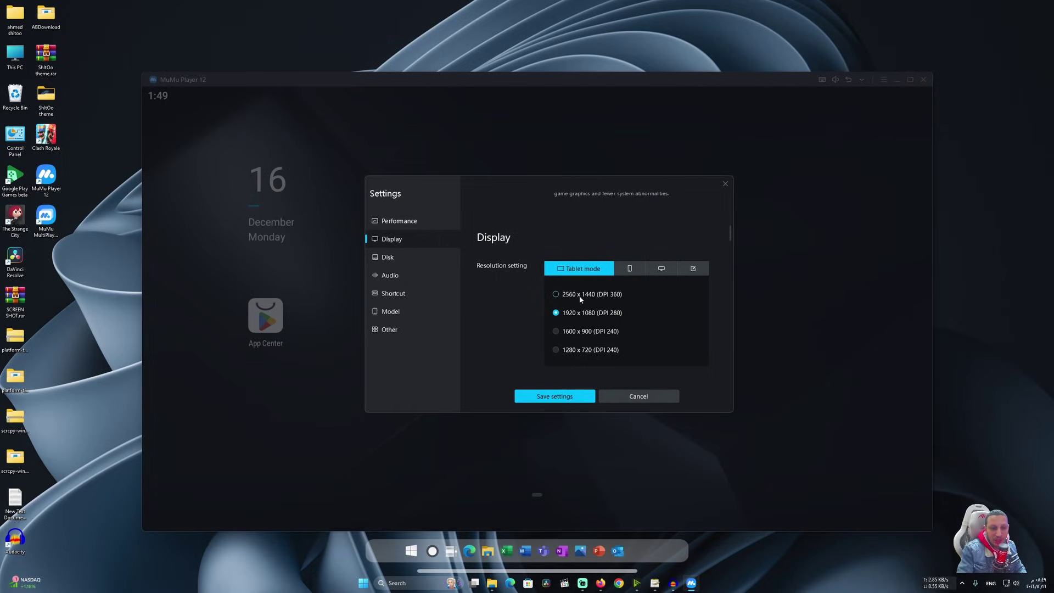
pyautogui.click(585, 297)
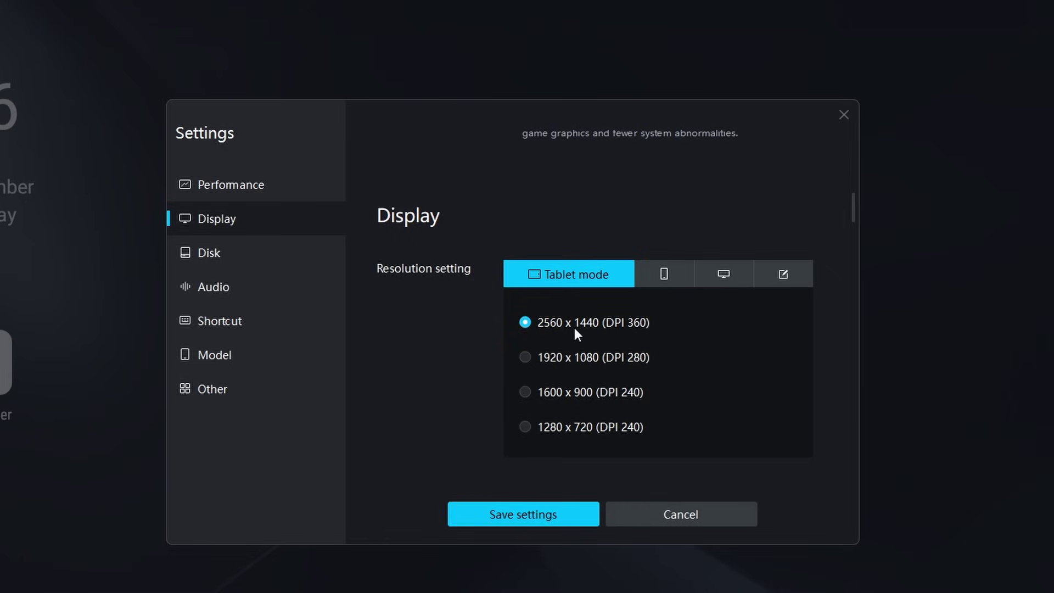
pyautogui.click(523, 514)
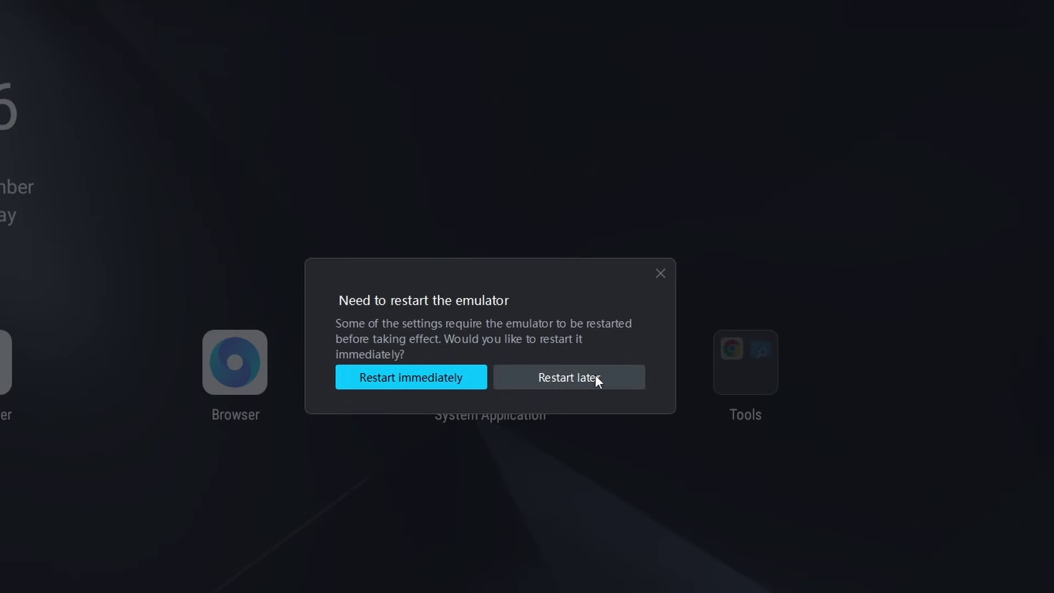
pyautogui.click(390, 376)
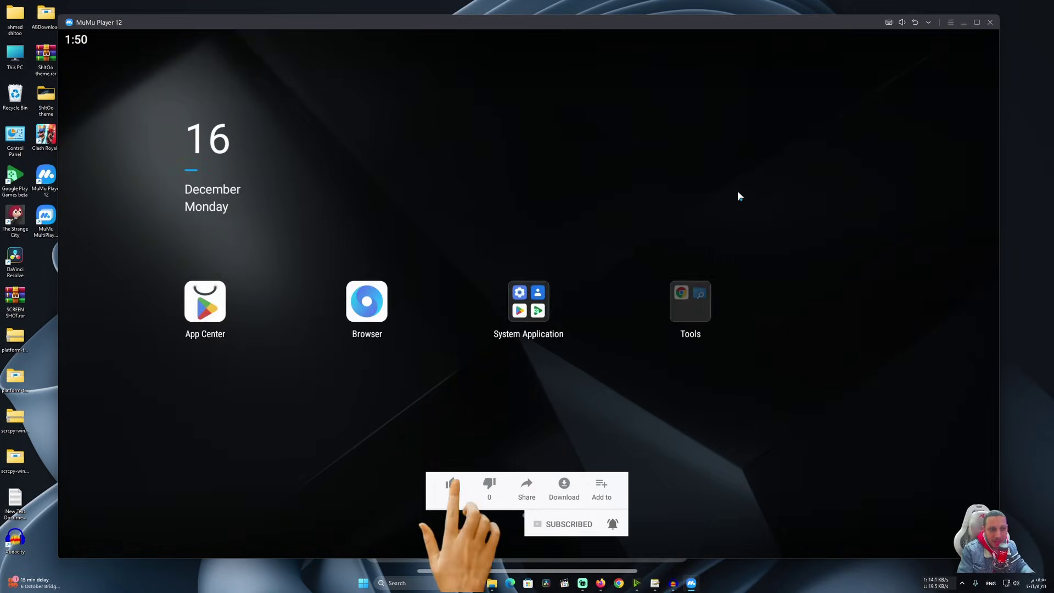
# Reopen the emulator settings and skim through the sections down to the Model and Other options.
pyautogui.click(950, 23)
pyautogui.click(818, 136)
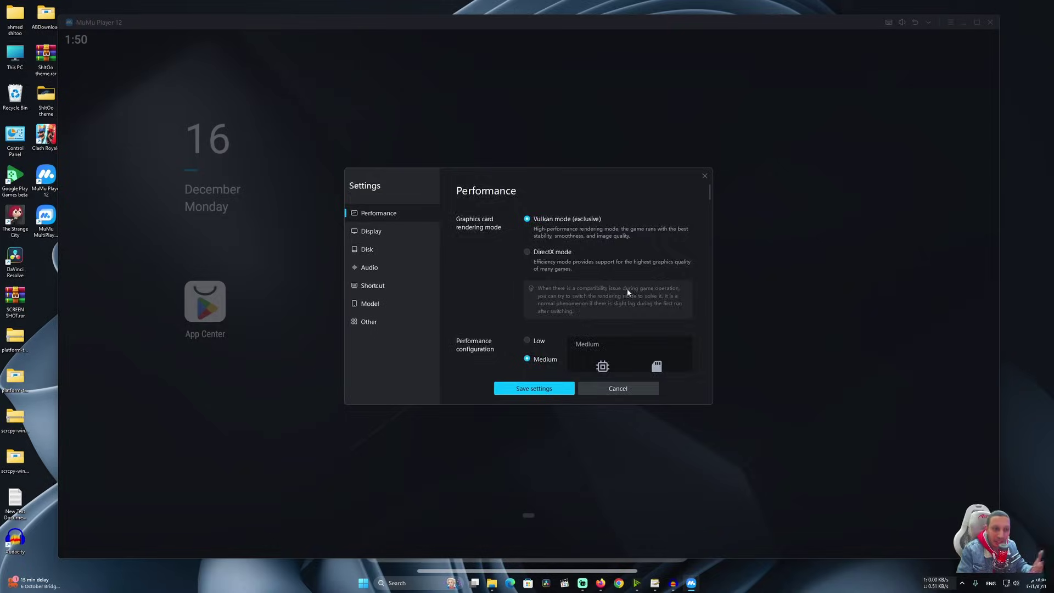
pyautogui.scroll(-10, 620, 296)
pyautogui.scroll(-10, 606, 306)
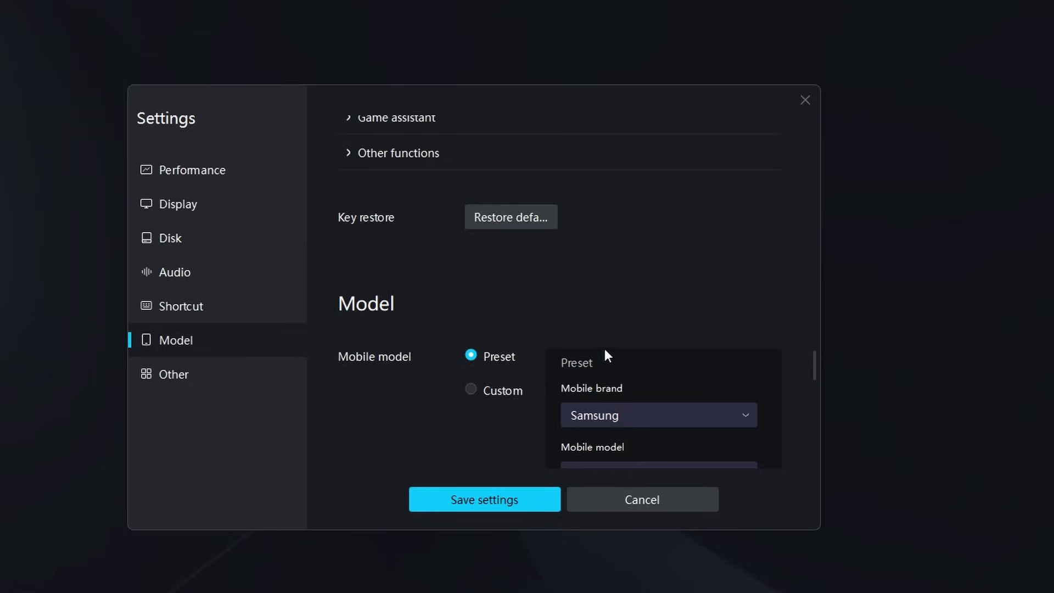
pyautogui.scroll(-4, 604, 350)
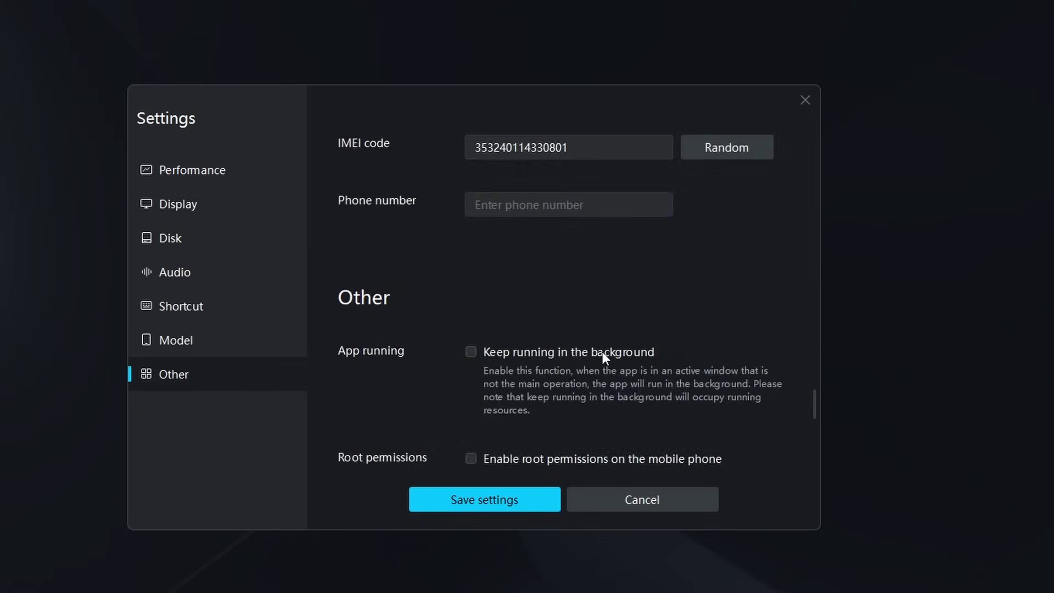
pyautogui.scroll(12, 601, 343)
# Try a maximum frame rate limit of 240 in the display settings and set it back to 60.
pyautogui.scroll(-3, 551, 315)
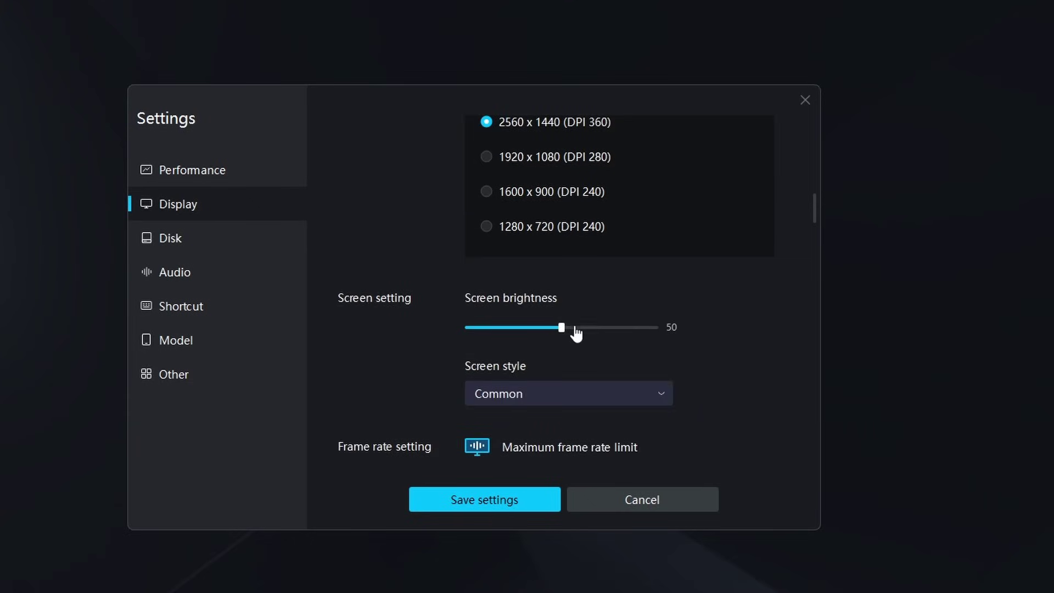
pyautogui.scroll(-2, 571, 318)
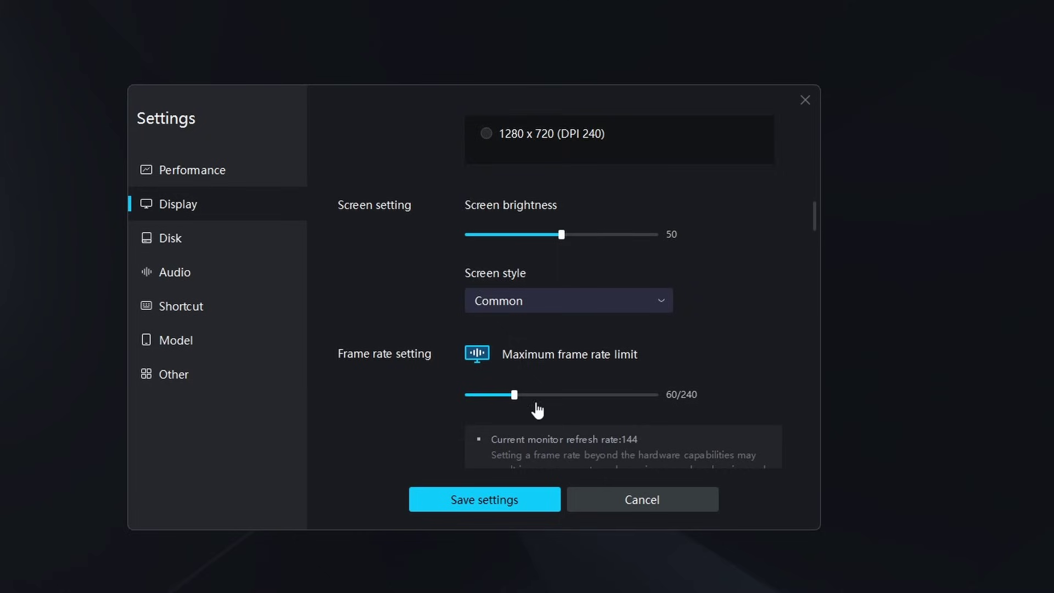
pyautogui.scroll(-2, 518, 350)
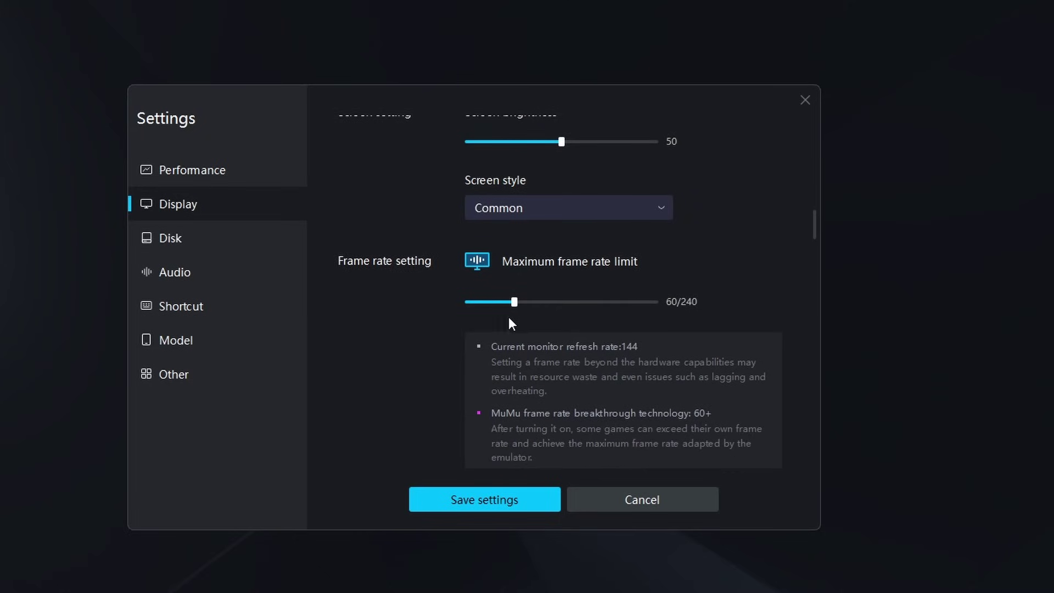
pyautogui.scroll(-1, 514, 302)
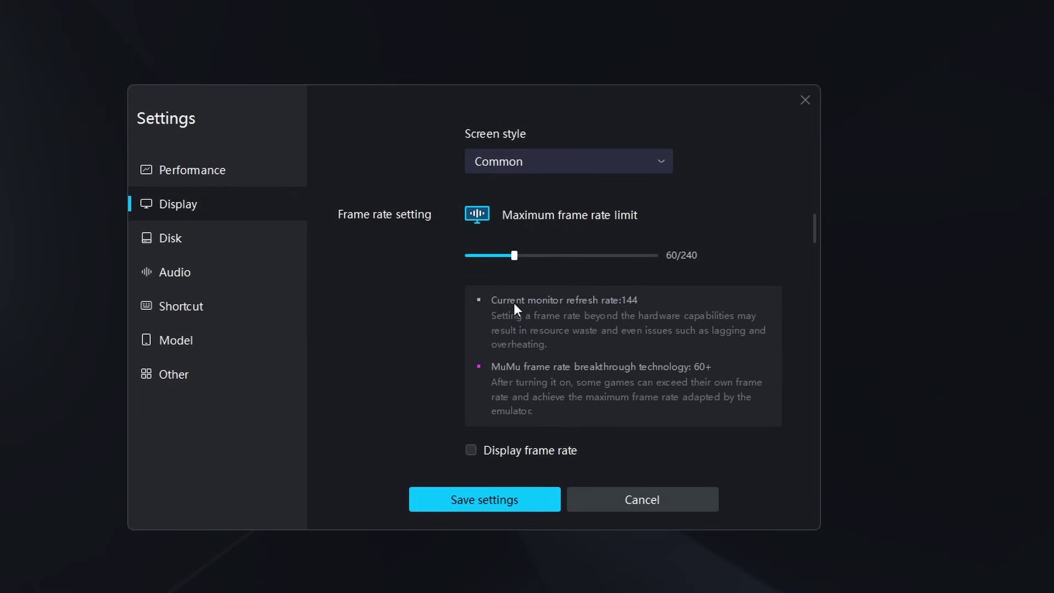
pyautogui.moveTo(510, 260); pyautogui.dragTo(655, 259)
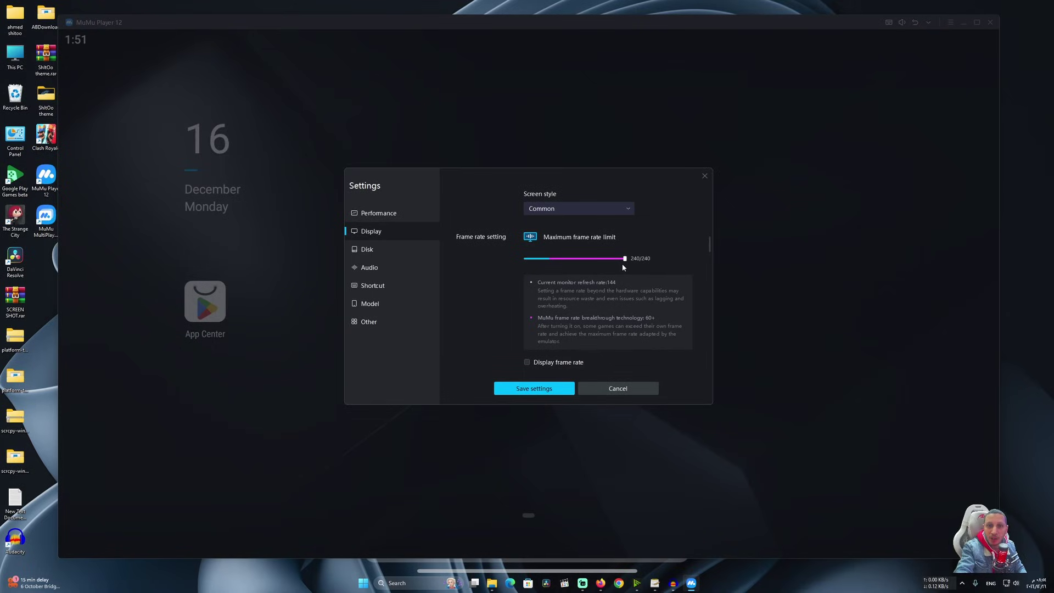
pyautogui.click(624, 258)
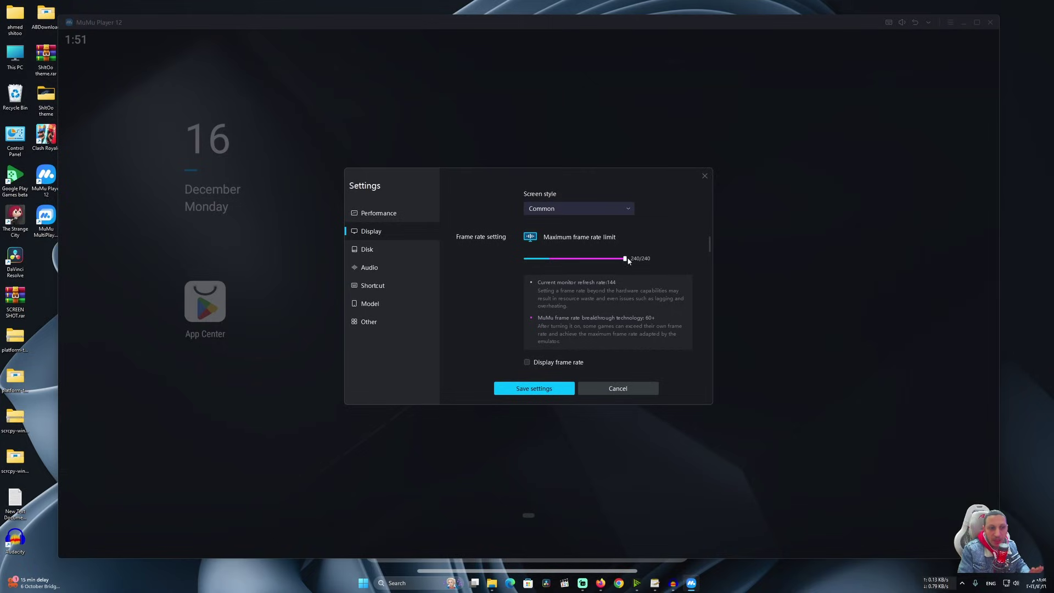
pyautogui.moveTo(624, 258); pyautogui.dragTo(549, 258)
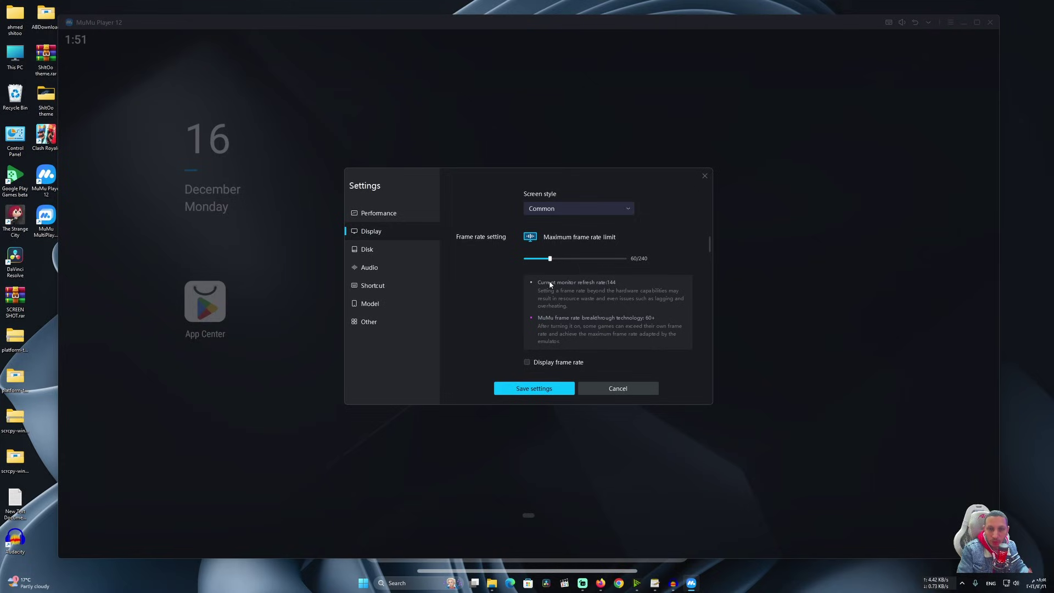
# Look through the frame rate options, screen rotation, disk, audio, shortcut and model settings.
pyautogui.scroll(-3, 550, 284)
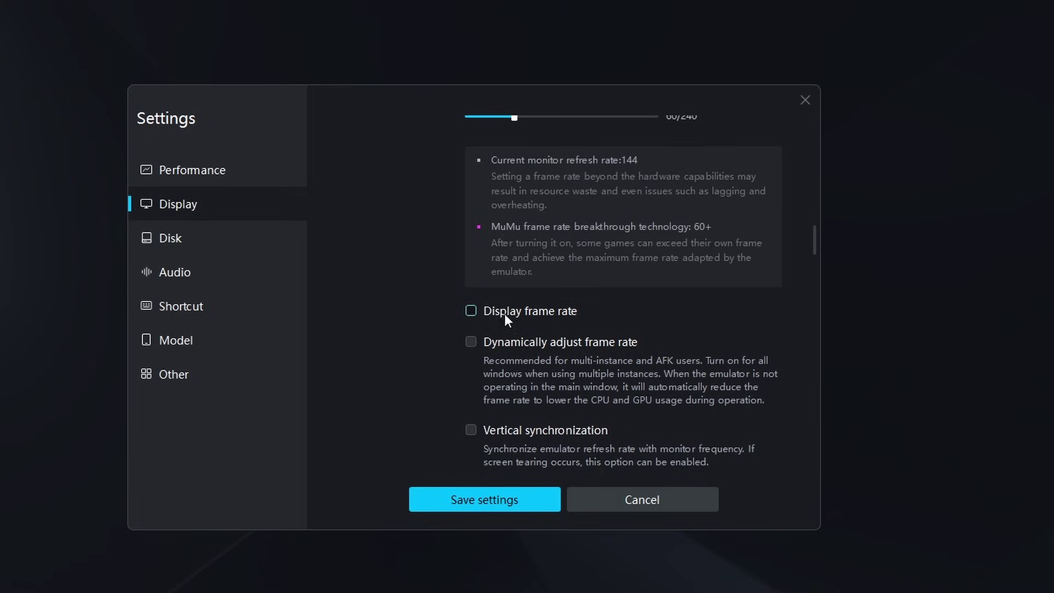
pyautogui.scroll(-2, 516, 311)
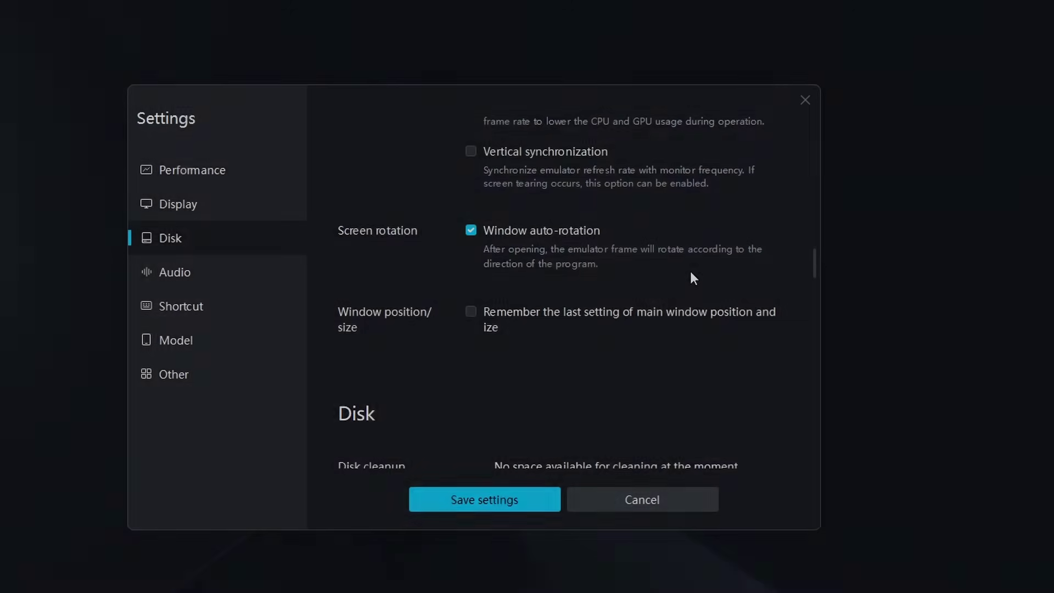
pyautogui.scroll(-3, 690, 275)
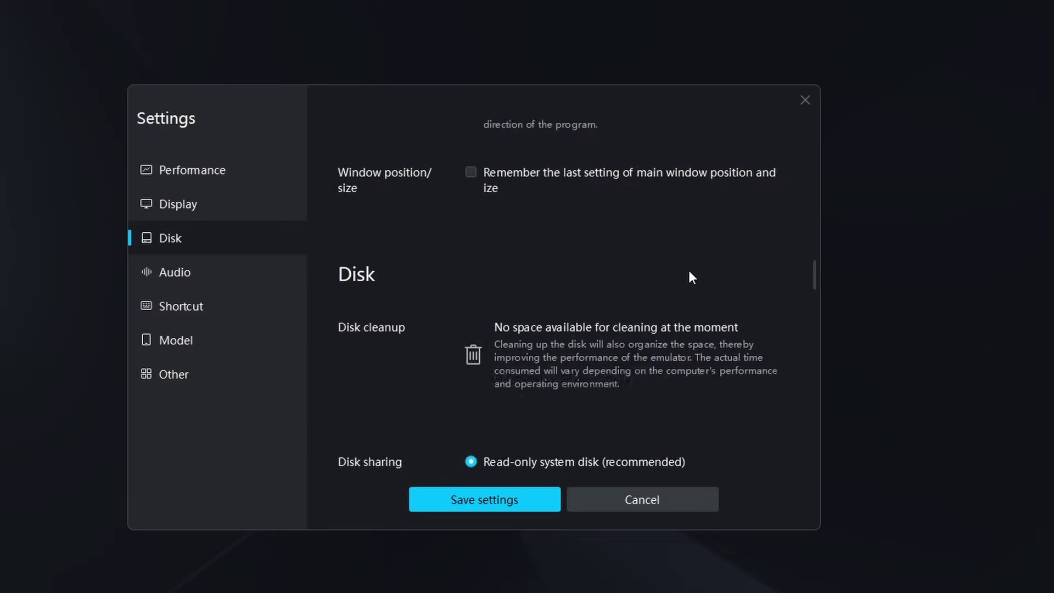
pyautogui.scroll(-10, 690, 272)
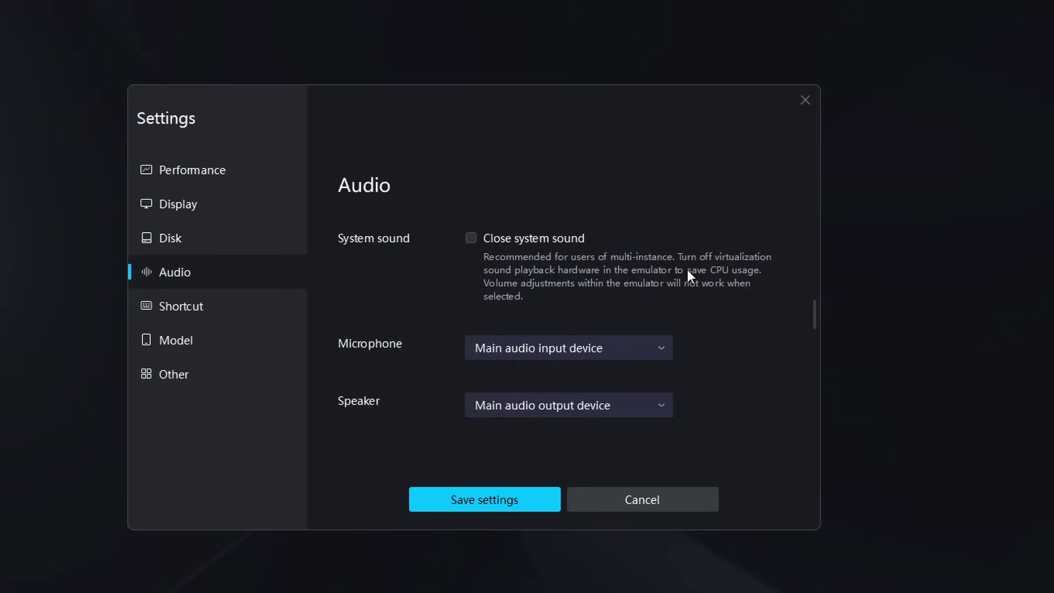
pyautogui.scroll(-12, 689, 271)
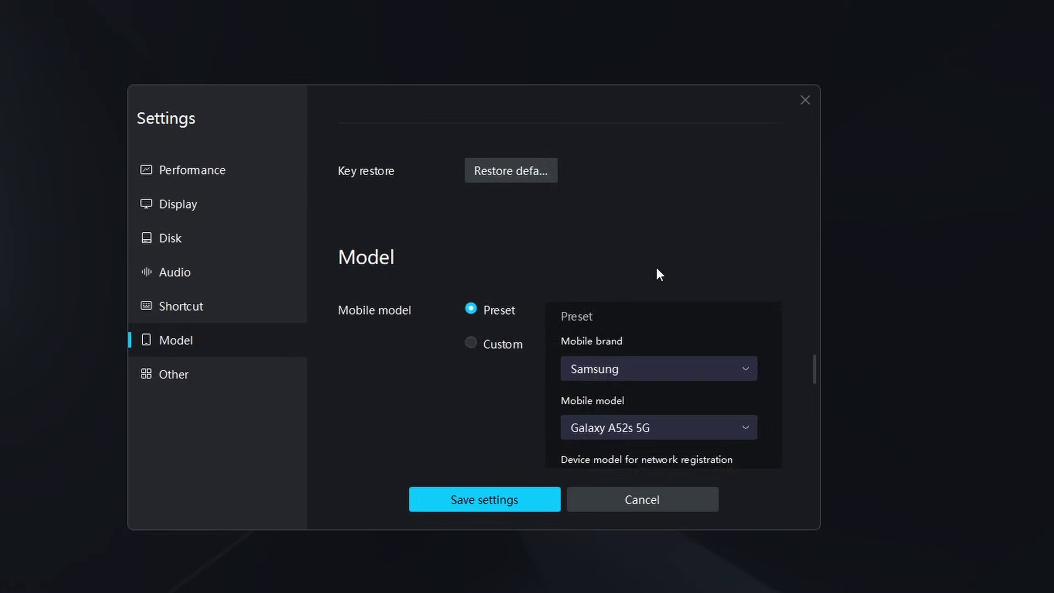
pyautogui.scroll(5, 516, 237)
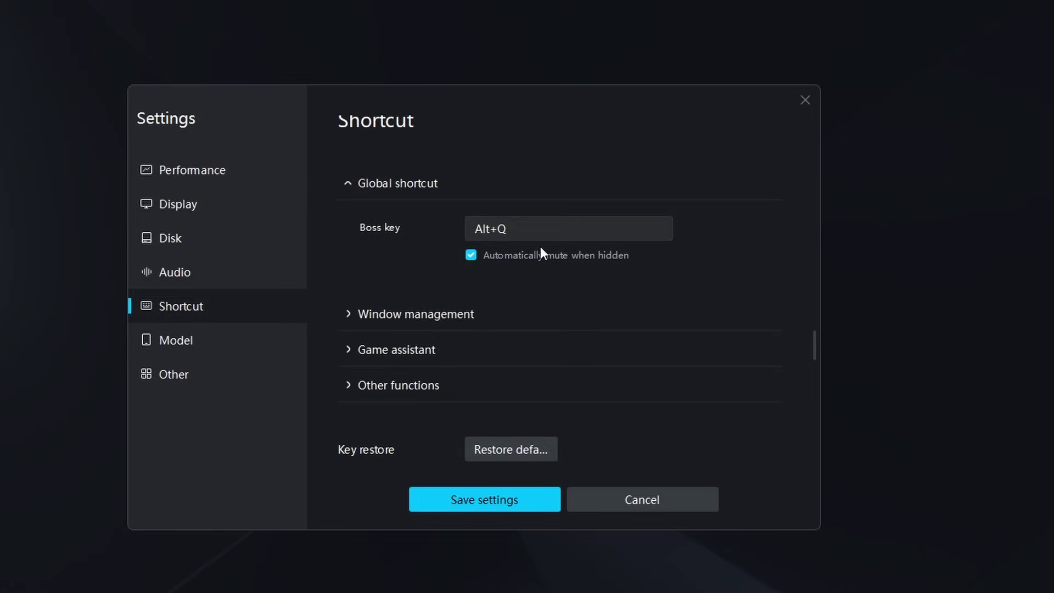
# Look through the preset mobile brands available in the Model settings and keep Samsung.
pyautogui.scroll(-2, 522, 256)
pyautogui.scroll(-5, 642, 288)
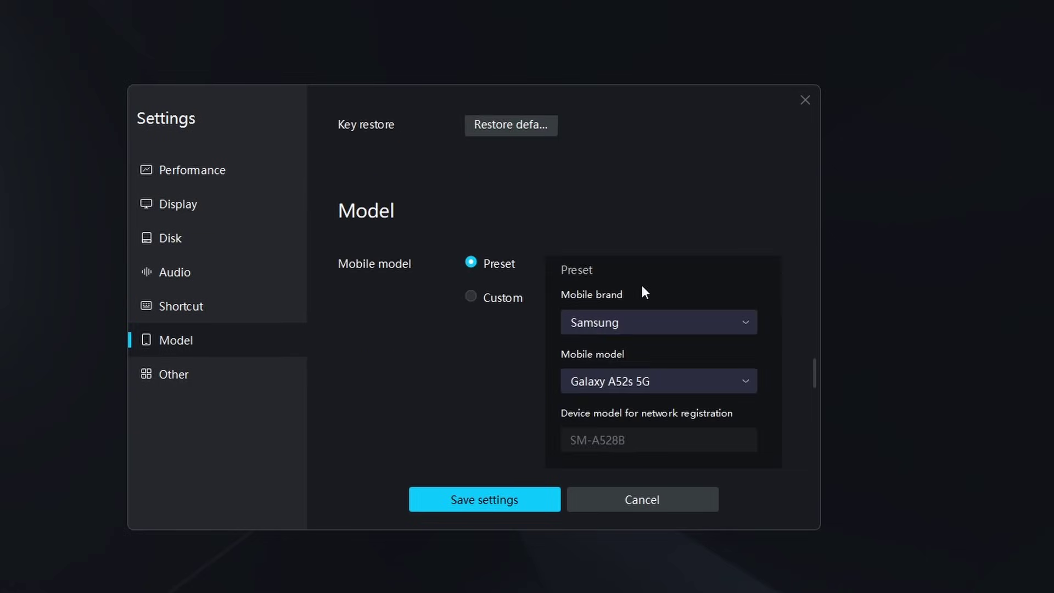
pyautogui.scroll(1, 661, 315)
pyautogui.scroll(-1, 614, 345)
pyautogui.click(658, 323)
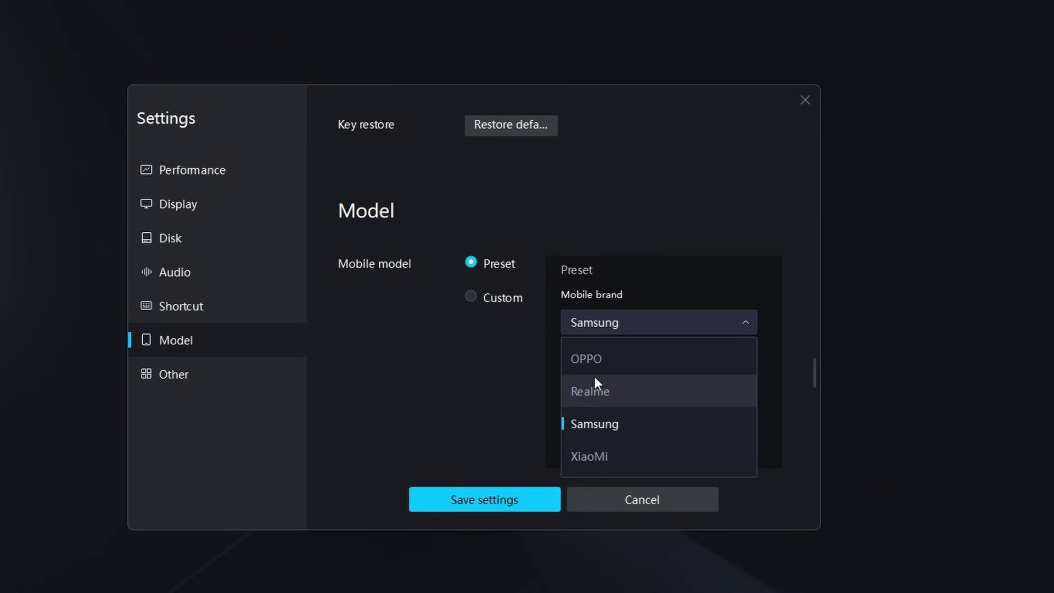
pyautogui.click(532, 338)
# Try the Galaxy S10 Plus as the preset Samsung mobile model.
pyautogui.click(637, 384)
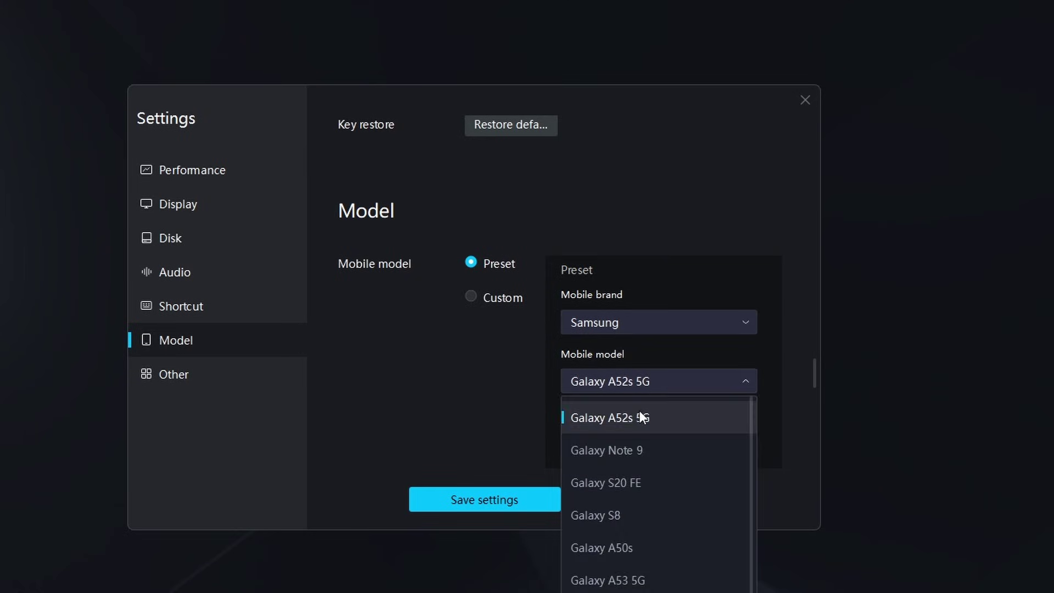
pyautogui.scroll(-3, 638, 440)
pyautogui.scroll(3, 664, 558)
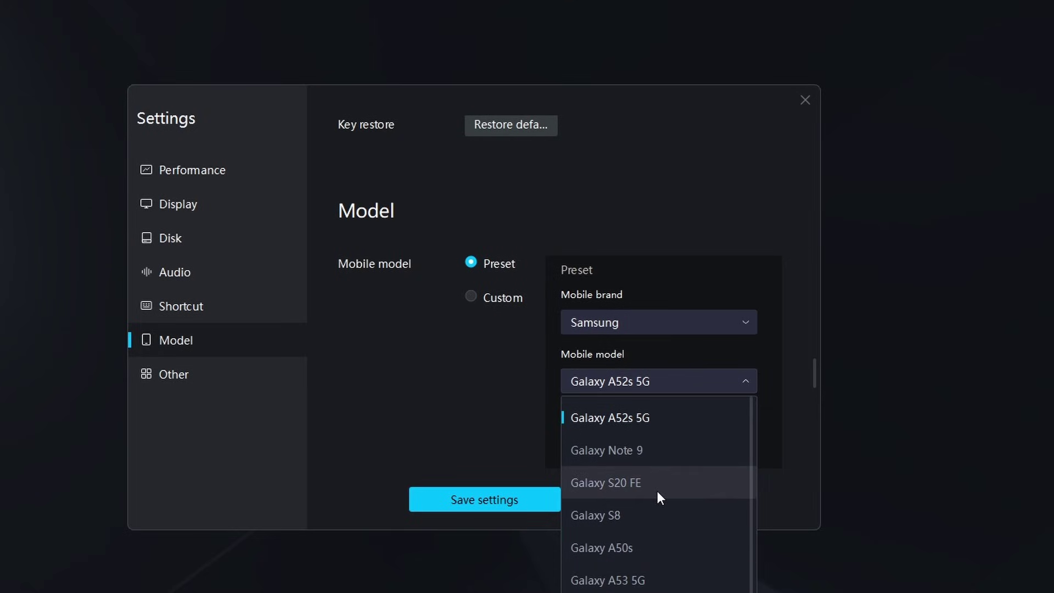
pyautogui.scroll(-1, 664, 486)
pyautogui.scroll(-1, 661, 505)
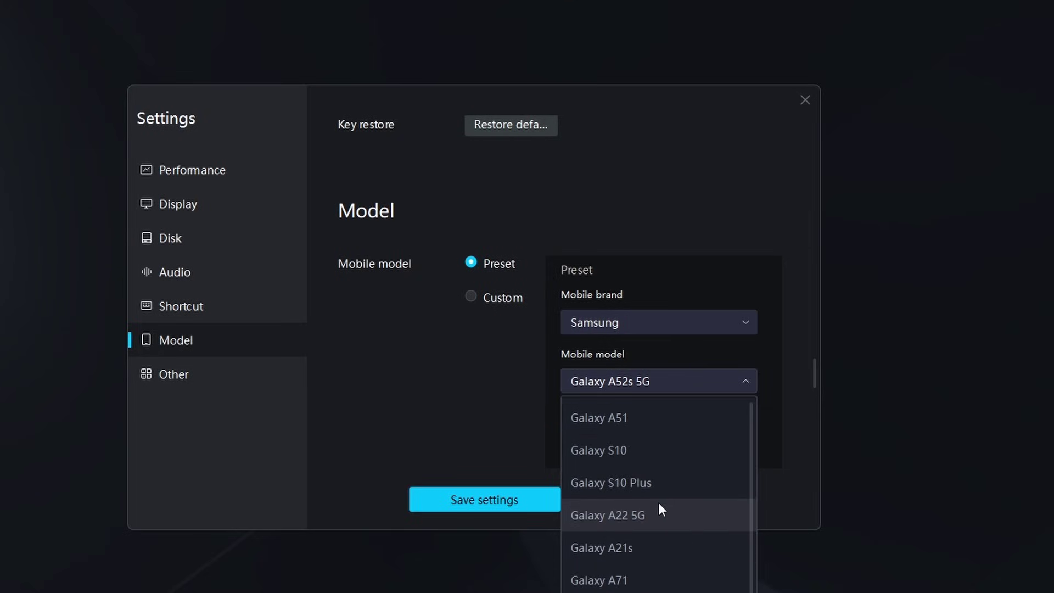
pyautogui.click(643, 483)
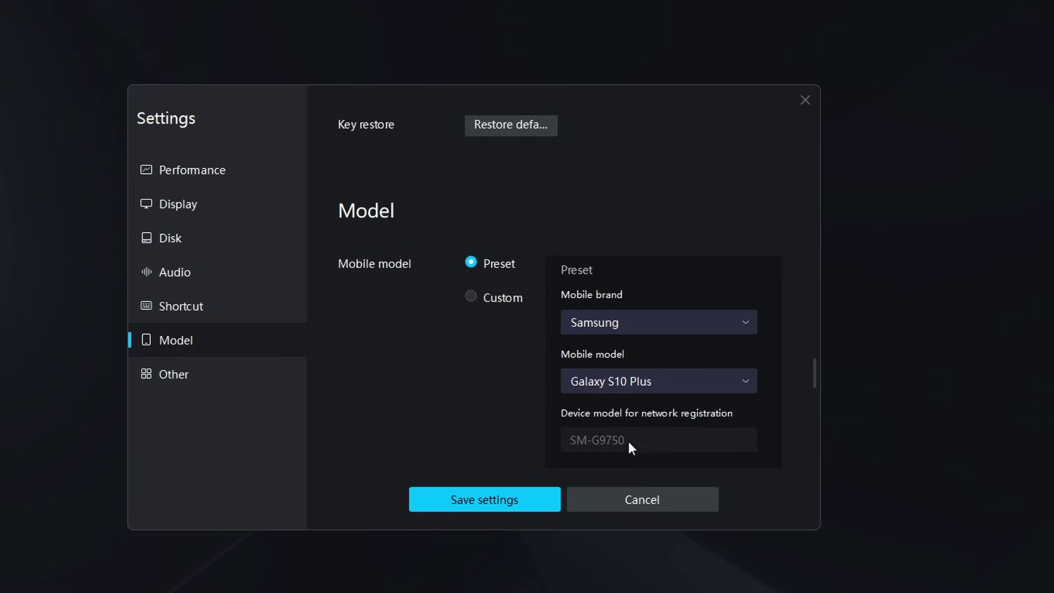
# Set the preset mobile model to Galaxy S20 FE.
pyautogui.click(648, 381)
pyautogui.scroll(2, 645, 525)
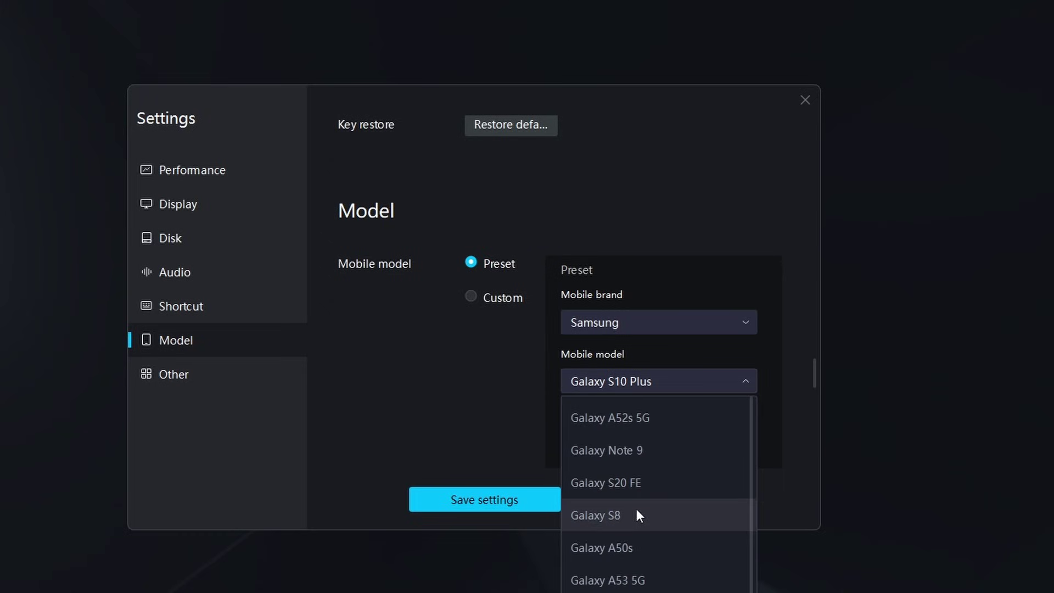
pyautogui.click(609, 483)
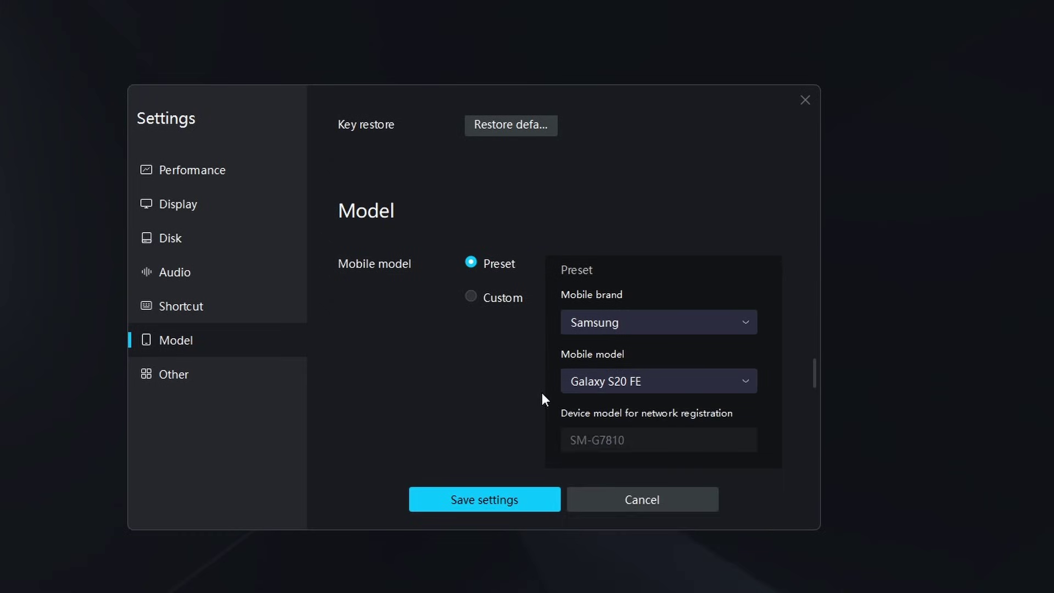
# Enable keep running in the background and root permissions, then save the settings and restart the emulator.
pyautogui.scroll(-2, 460, 364)
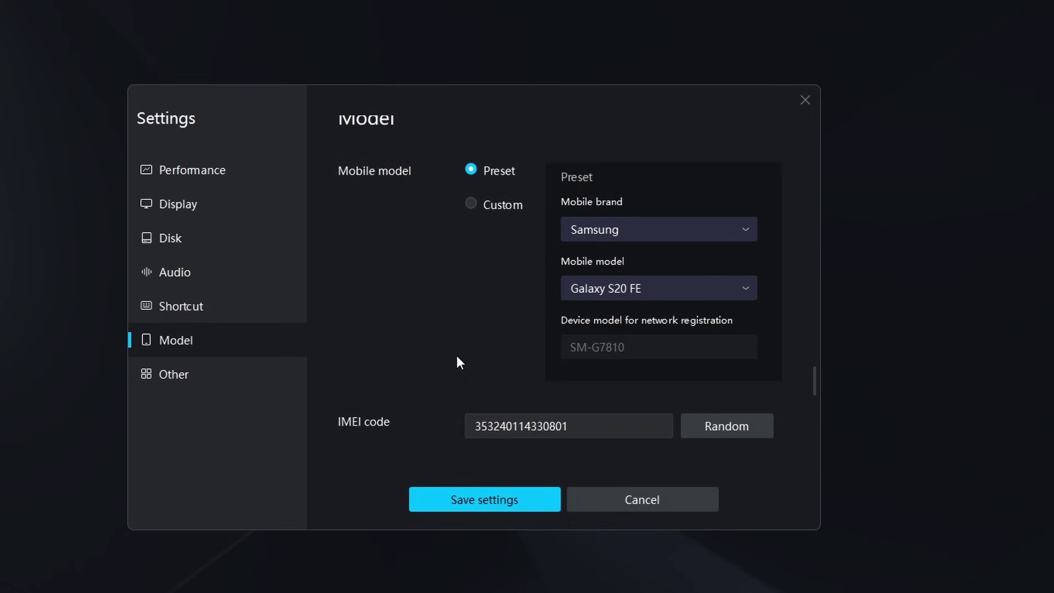
pyautogui.scroll(-6, 477, 343)
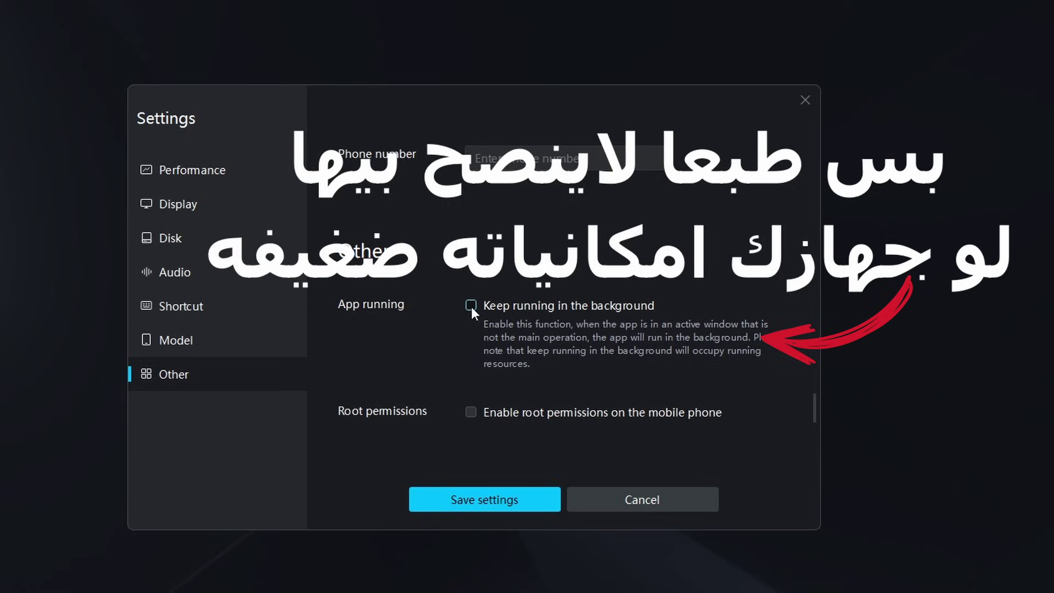
pyautogui.scroll(-1, 474, 379)
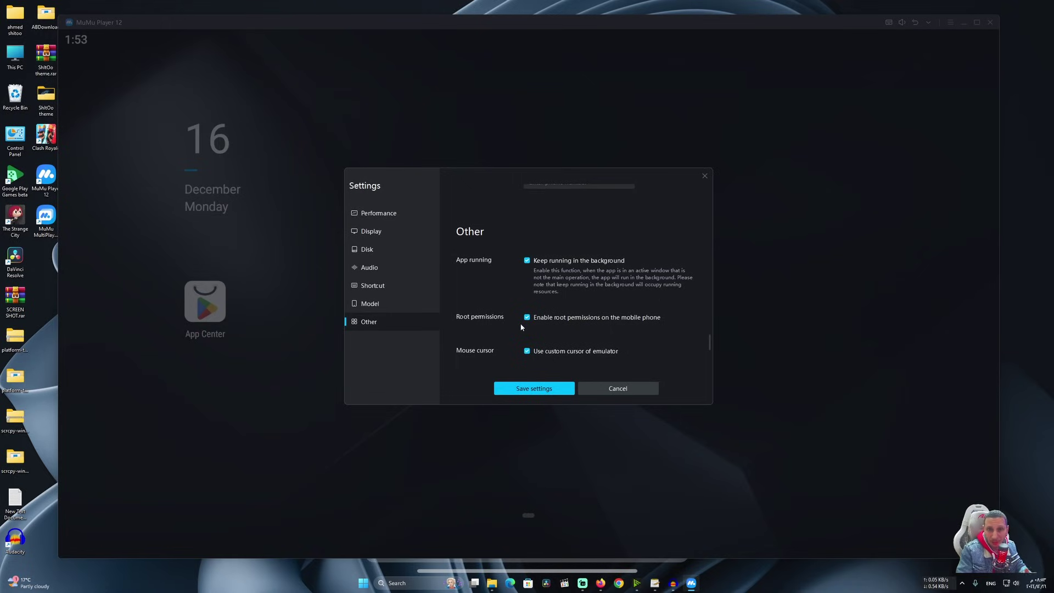
pyautogui.scroll(-6, 546, 301)
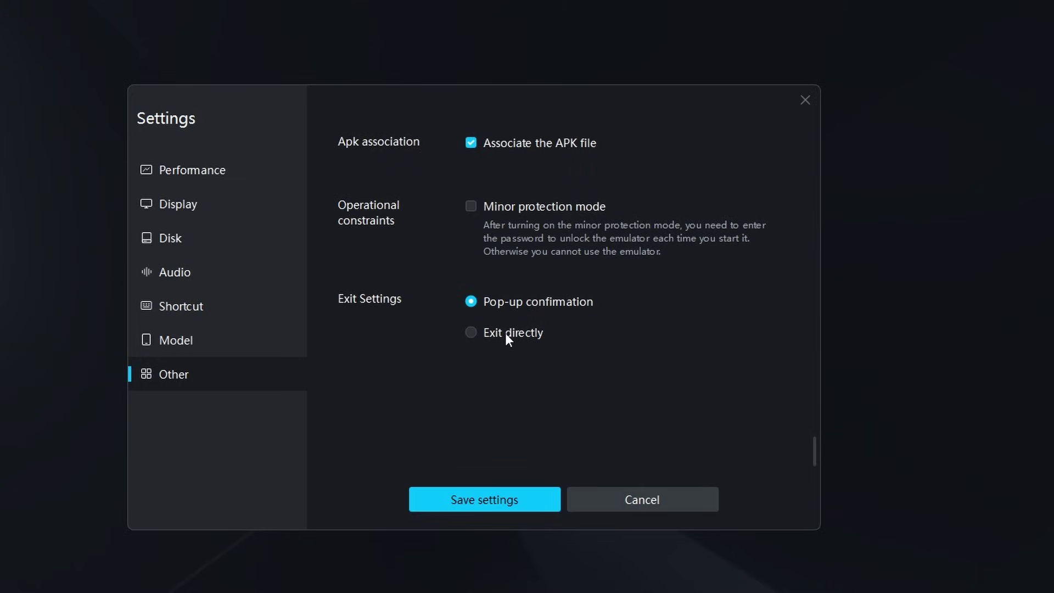
pyautogui.scroll(3, 486, 358)
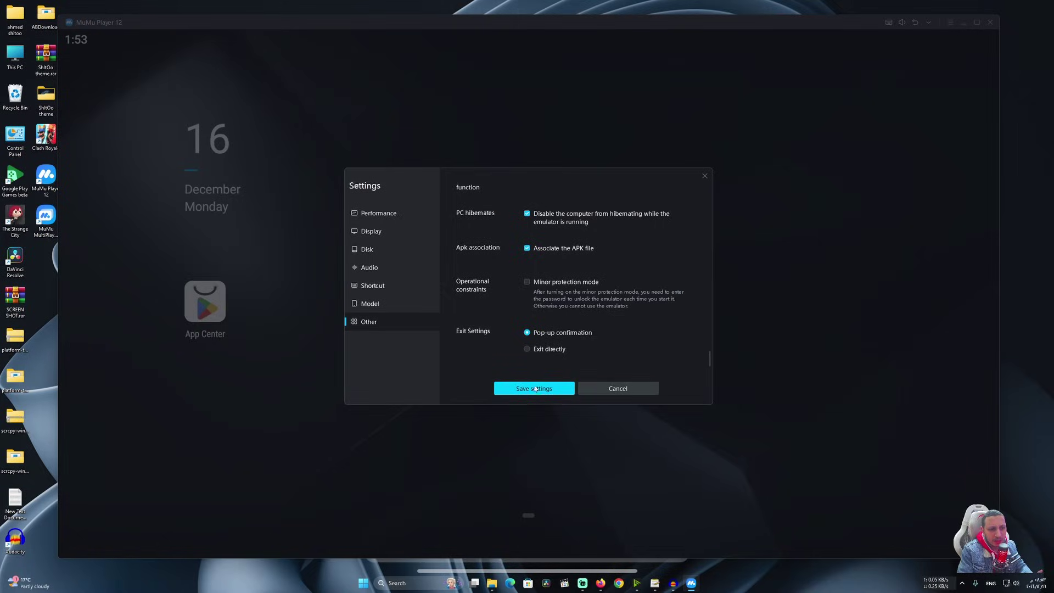
pyautogui.click(533, 389)
pyautogui.click(483, 306)
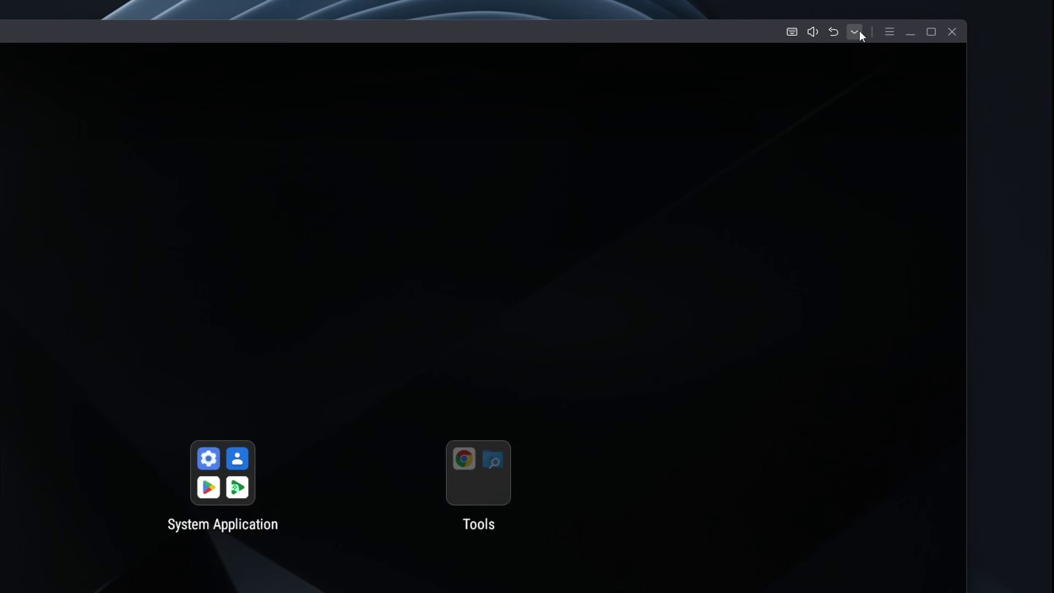
# Install YacineTV__V3.1.apk and YTVPRO__v11.0.apk together from the ABDownload folder on the Desktop.
pyautogui.click(858, 33)
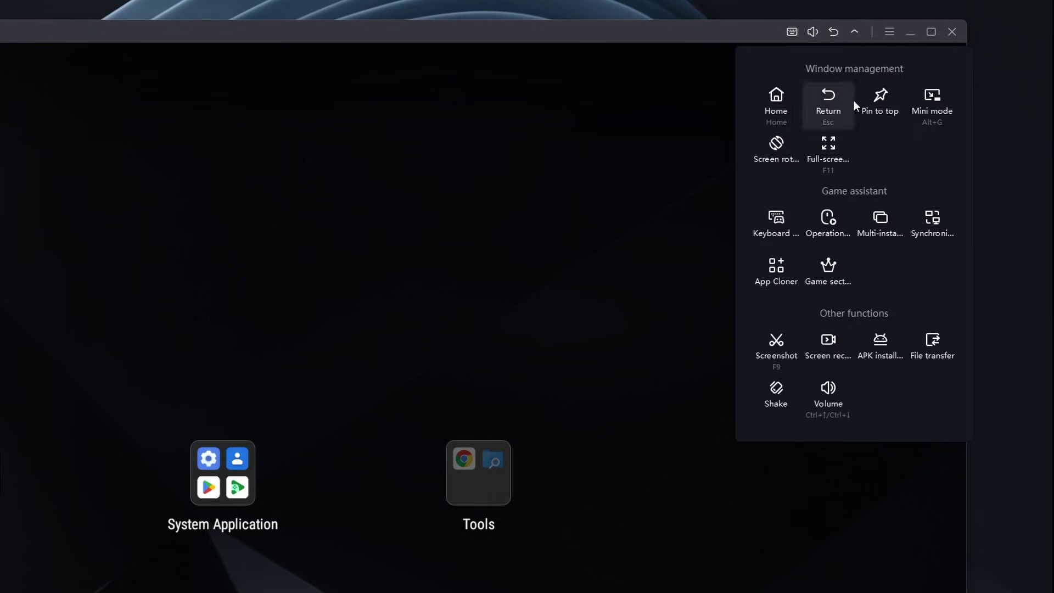
pyautogui.click(880, 347)
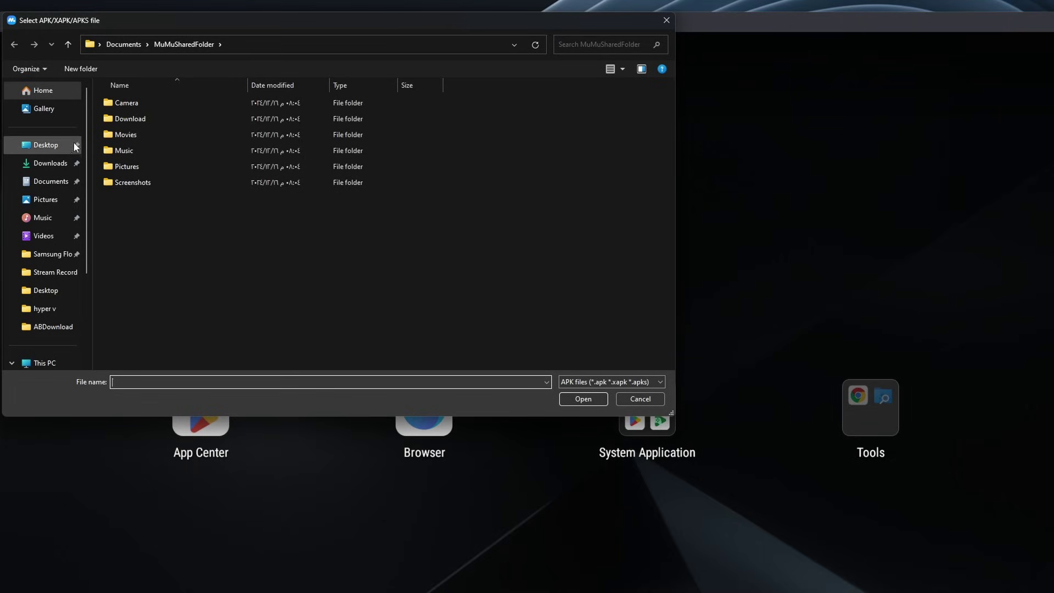
pyautogui.moveTo(204, 19); pyautogui.dragTo(326, 115)
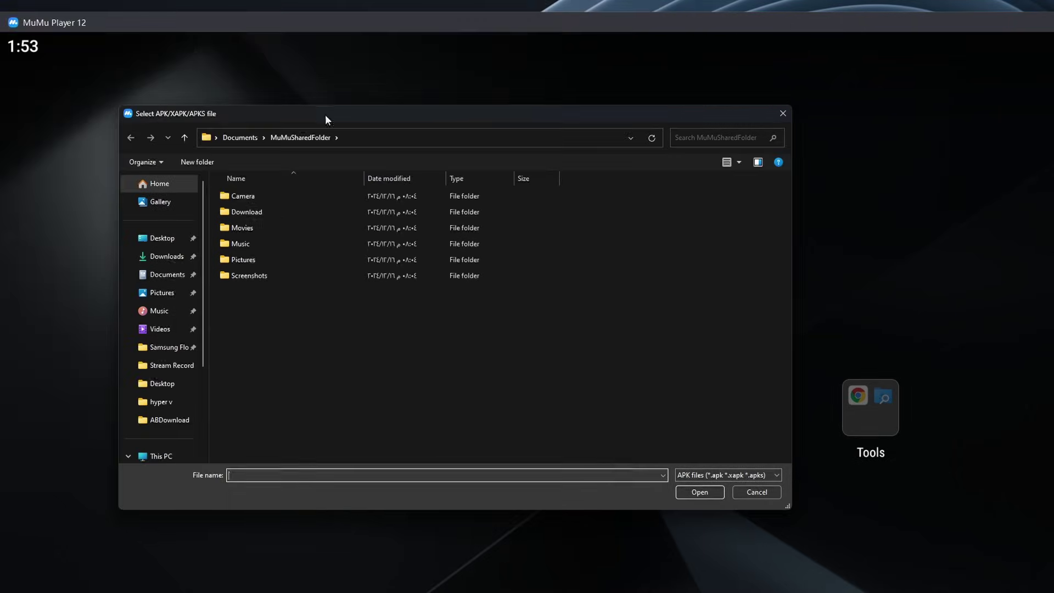
pyautogui.click(165, 240)
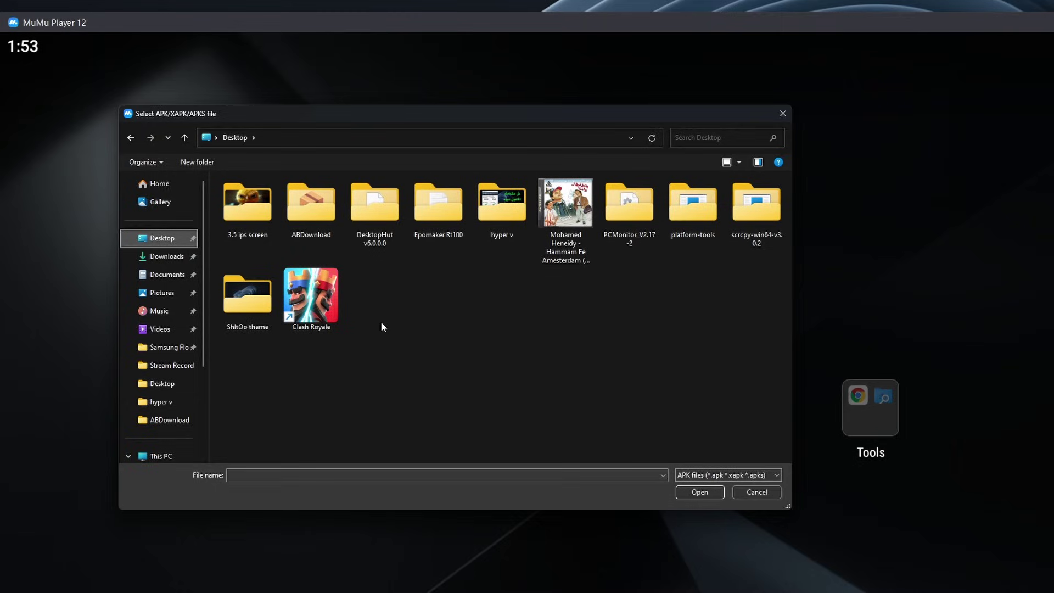
pyautogui.doubleClick(311, 206)
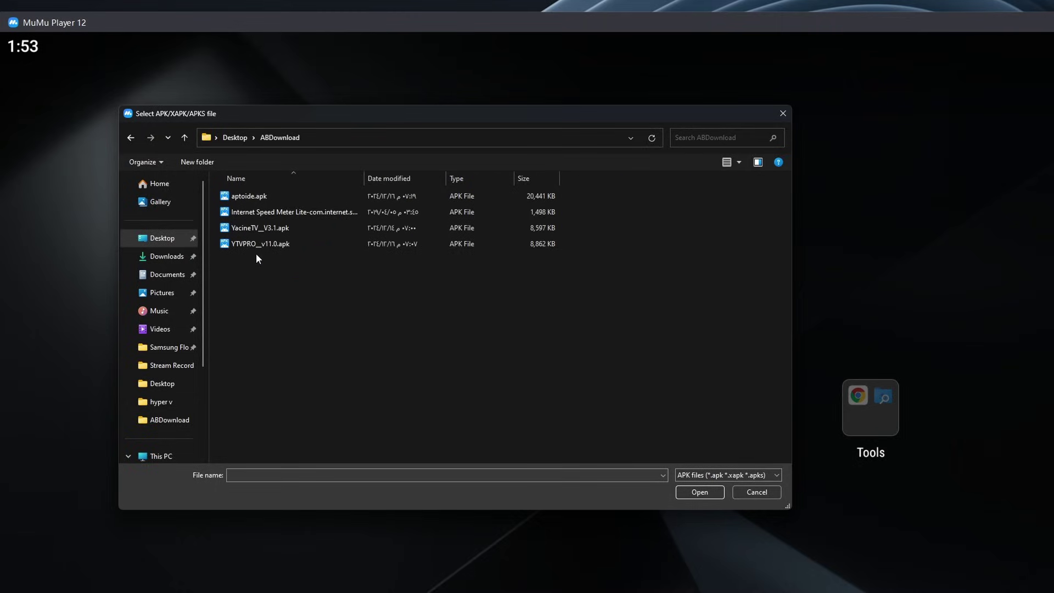
pyautogui.moveTo(259, 266); pyautogui.dragTo(240, 249)
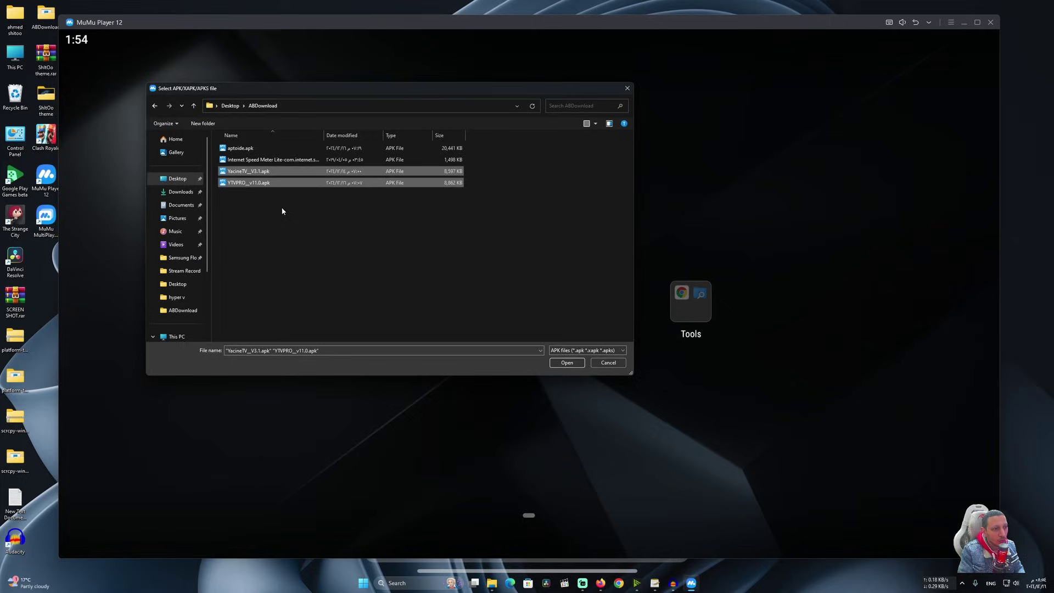
pyautogui.click(566, 362)
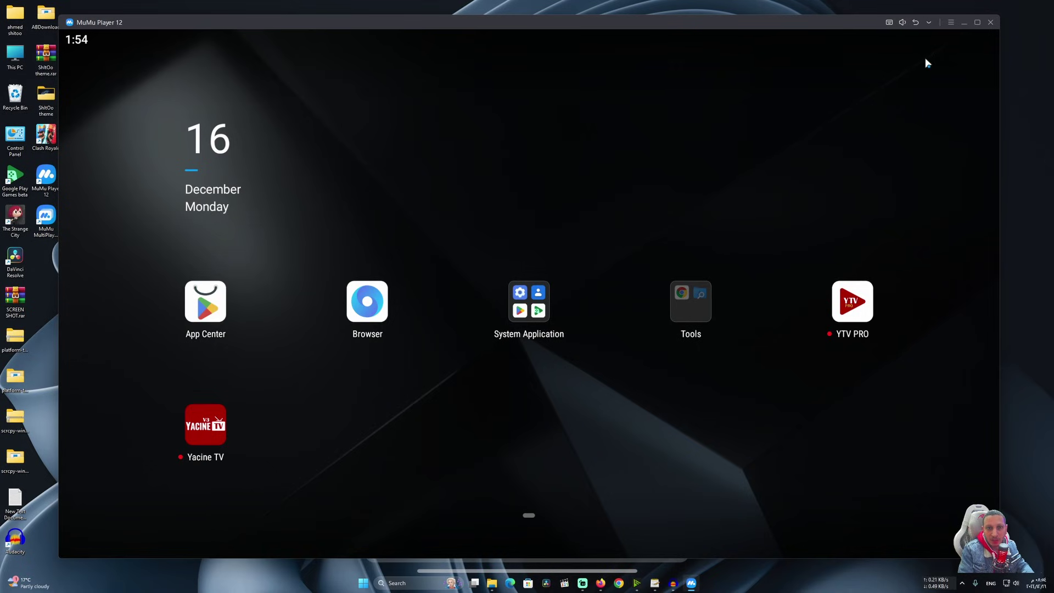
# Install the Internet Speed Meter Lite APK from the ABDownload folder, launch the app once and return to the home screen.
pyautogui.click(929, 21)
pyautogui.click(945, 220)
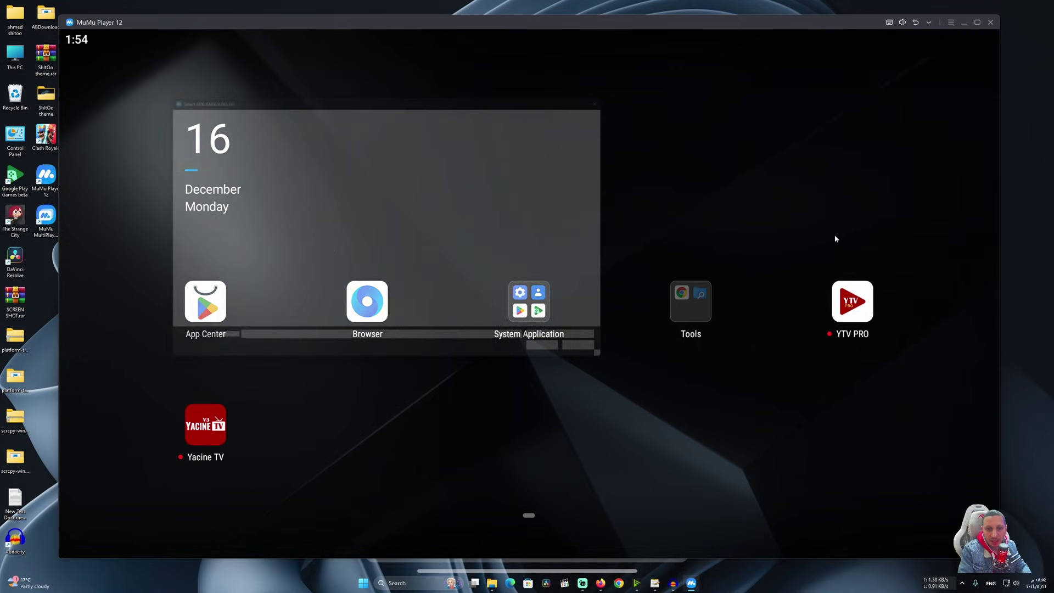
pyautogui.click(264, 160)
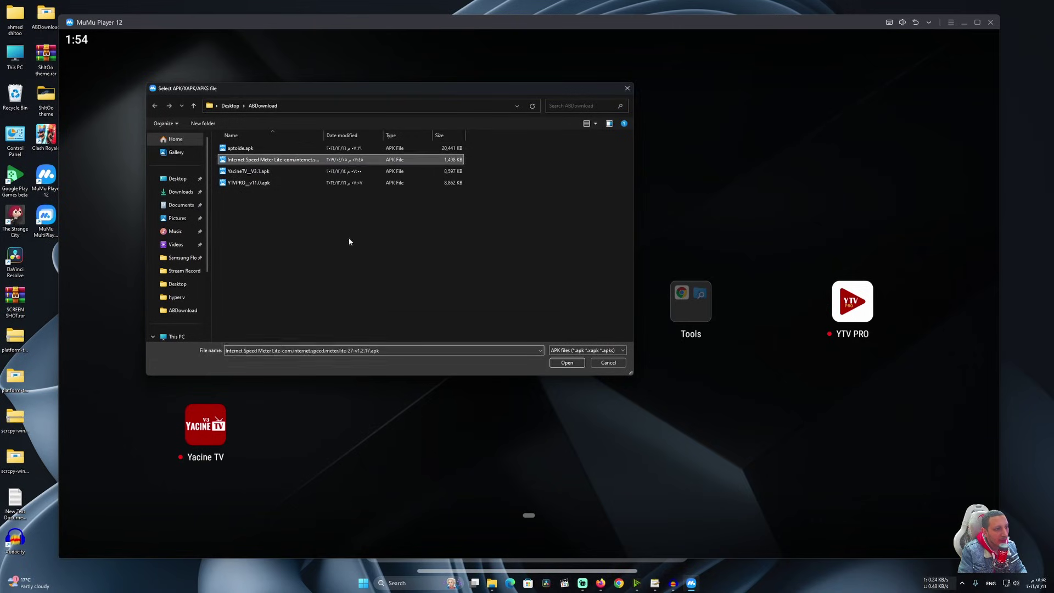
pyautogui.click(567, 362)
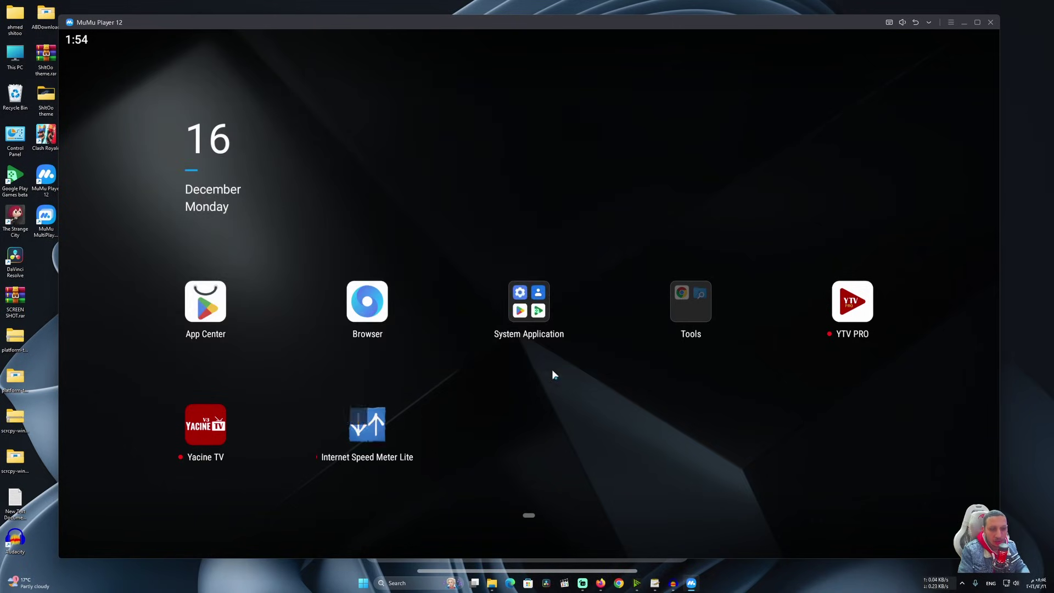
pyautogui.click(371, 431)
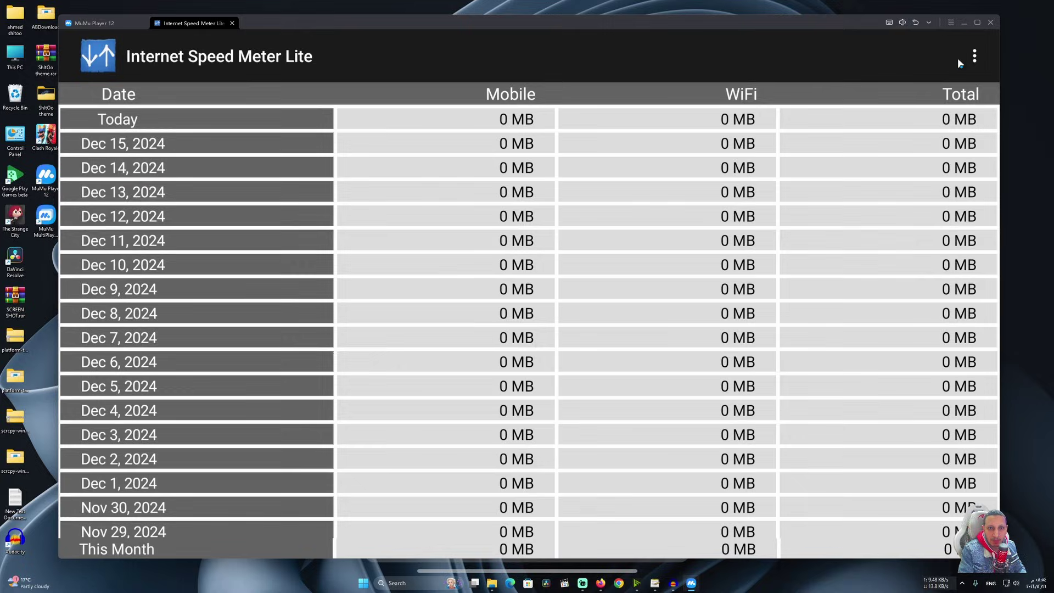
pyautogui.click(916, 22)
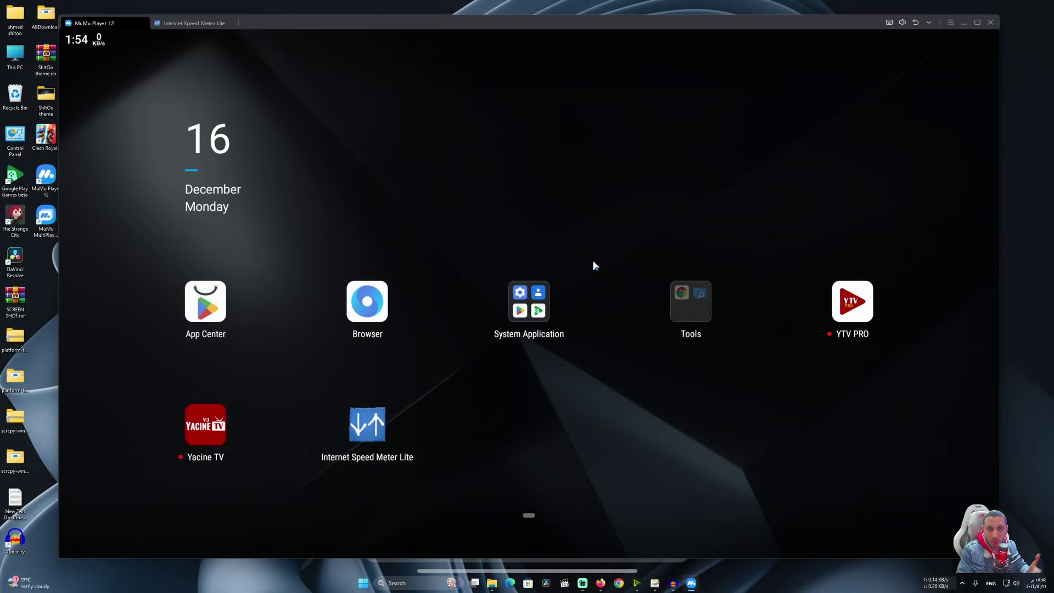
# View the Play Store from the System Application folder and go back to the home screen.
pyautogui.click(540, 314)
pyautogui.click(603, 291)
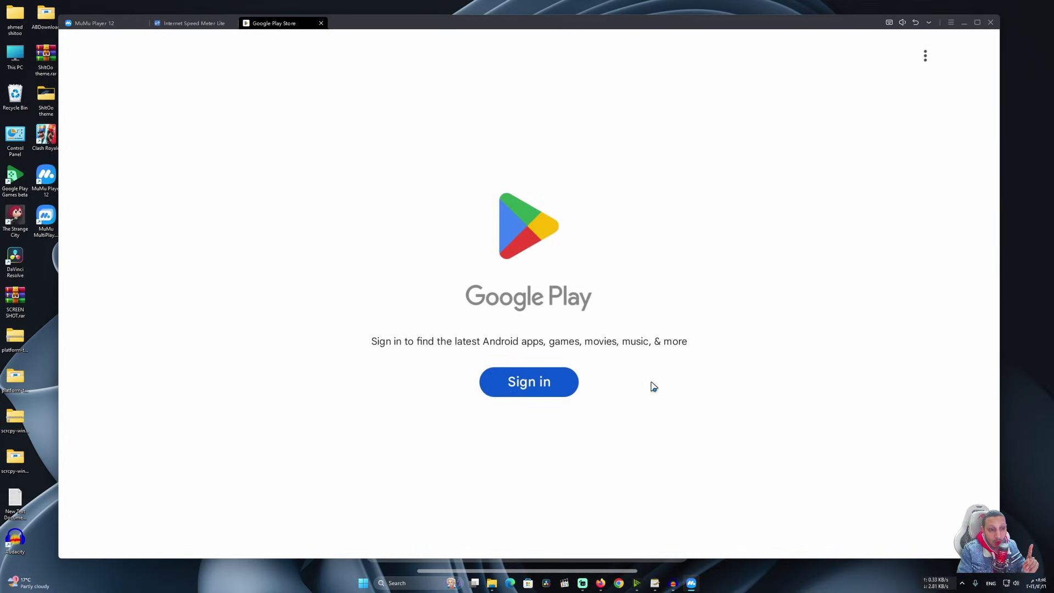
pyautogui.click(916, 24)
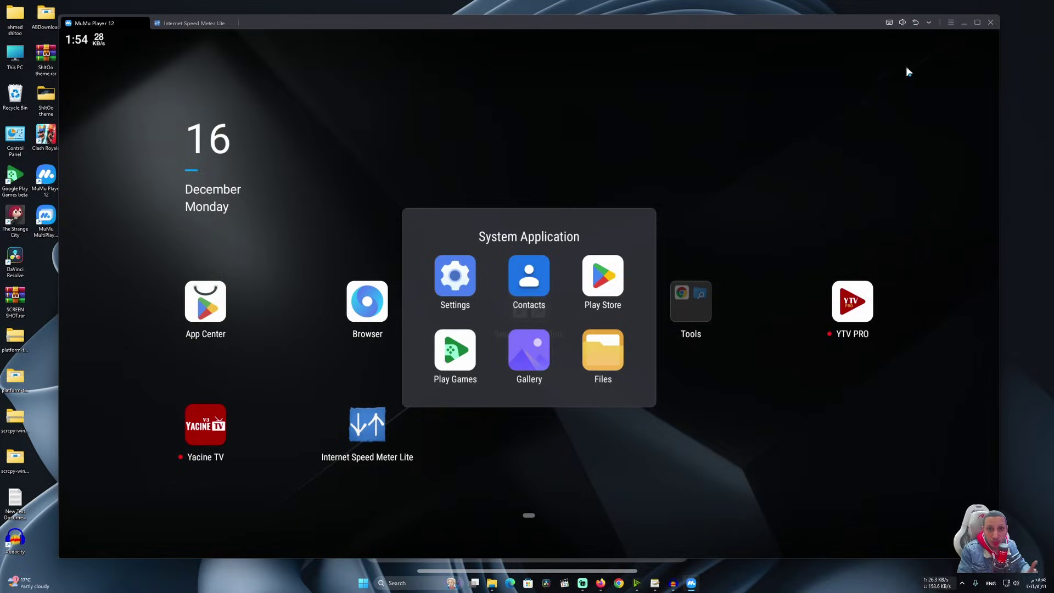
# Examine the device name, model and Android version on the About phone page of the Android settings.
pyautogui.click(459, 280)
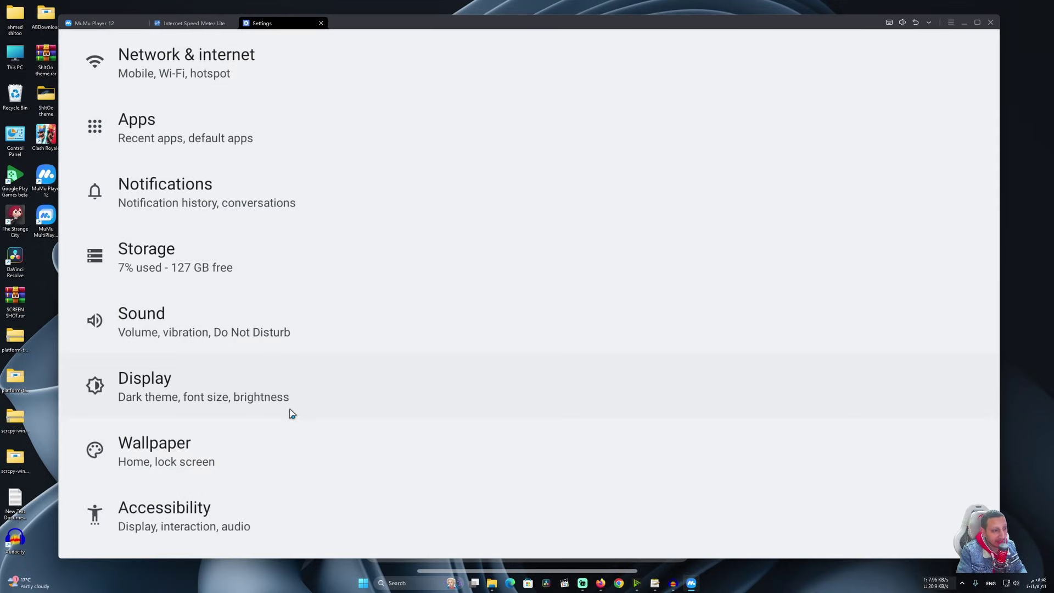
pyautogui.scroll(-10, 299, 417)
pyautogui.click(197, 530)
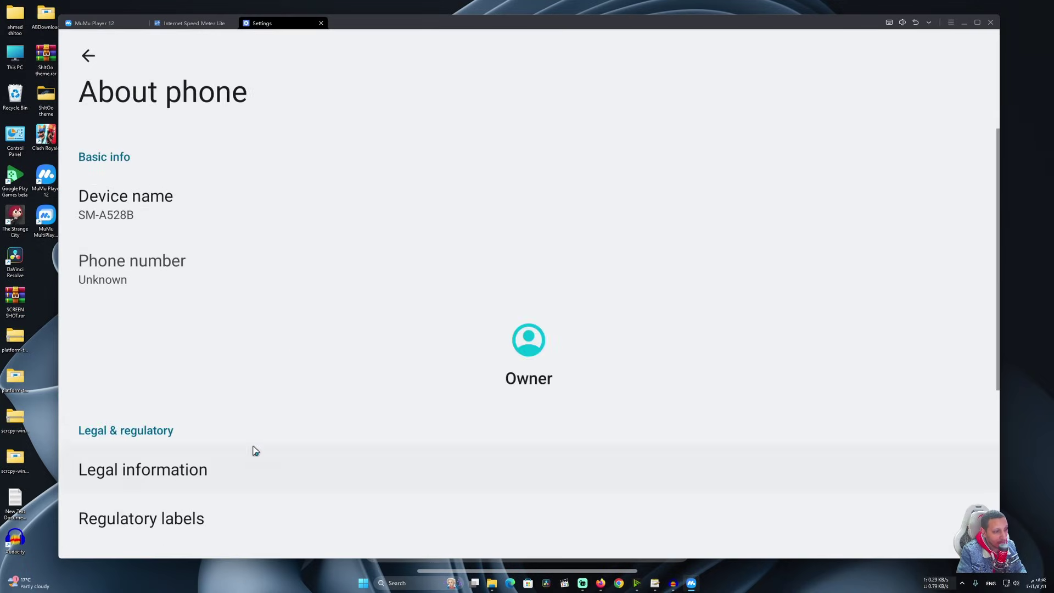
pyautogui.scroll(-5, 264, 357)
pyautogui.scroll(-1, 88, 294)
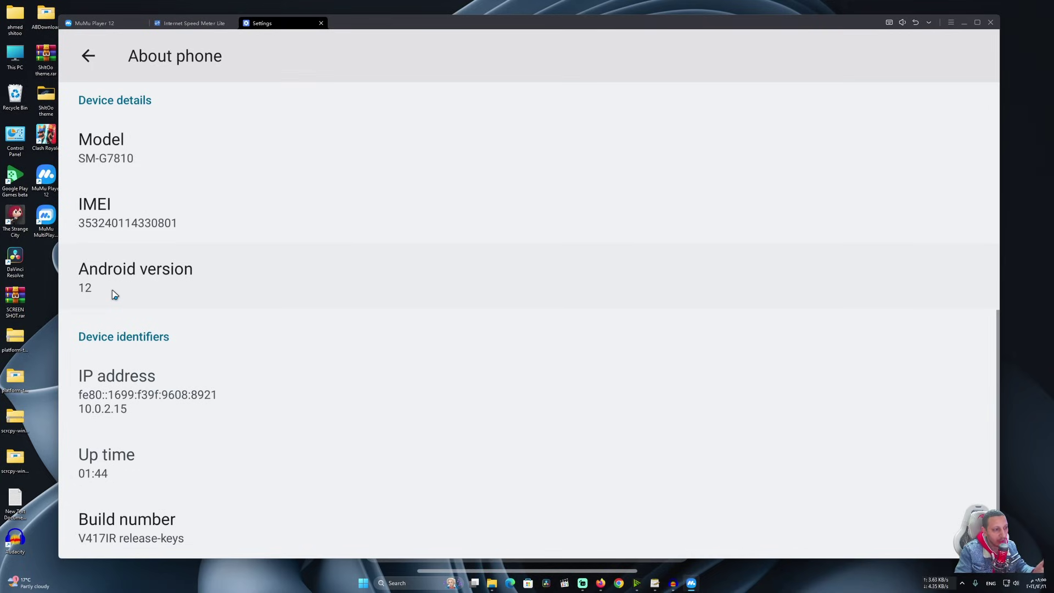
pyautogui.scroll(5, 145, 300)
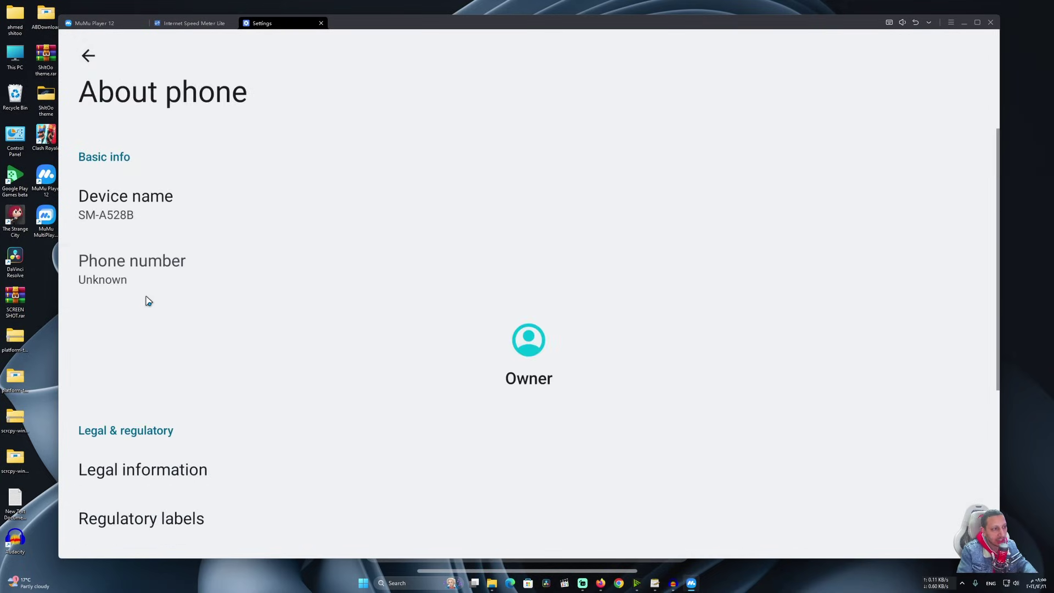
pyautogui.scroll(-5, 144, 299)
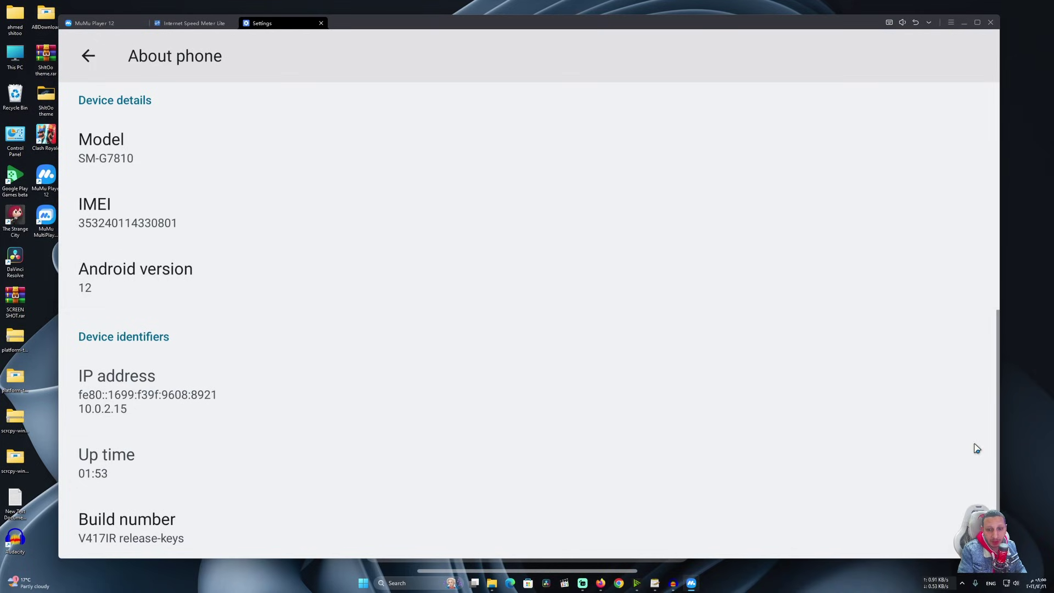
# Leave the Android settings, launch the Play Store from the System Application folder, sign in with a Google account and dismiss the Search tab introduction.
pyautogui.click(916, 22)
pyautogui.click(915, 22)
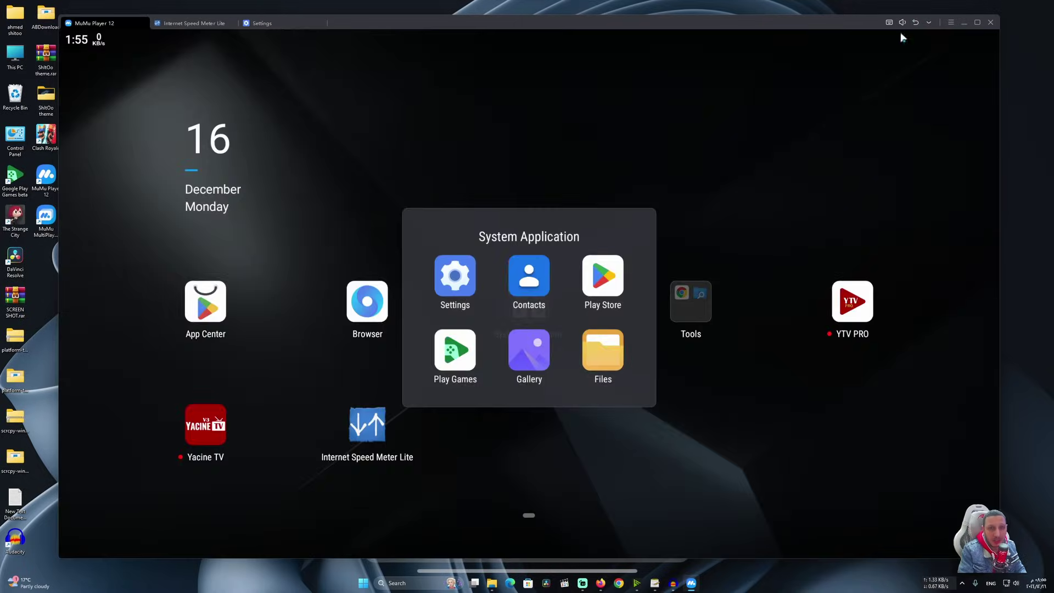
pyautogui.click(604, 280)
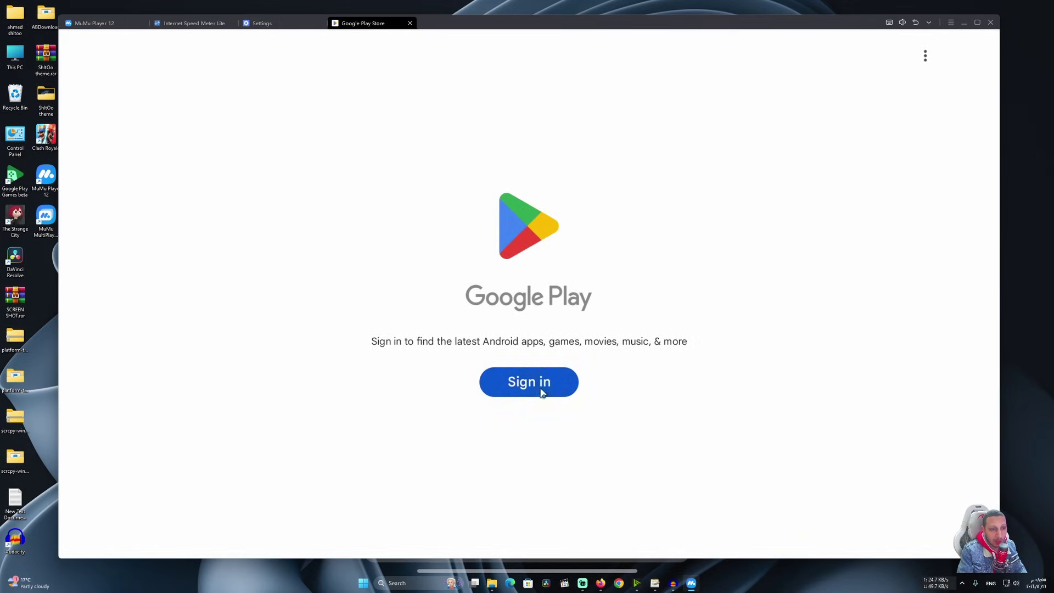
pyautogui.click(529, 397)
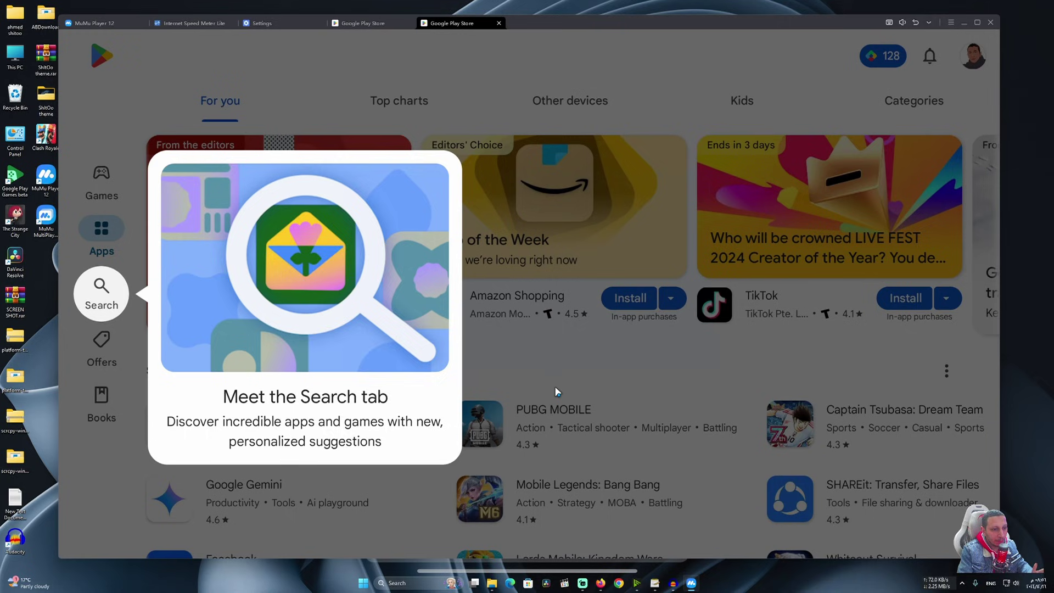
pyautogui.click(555, 387)
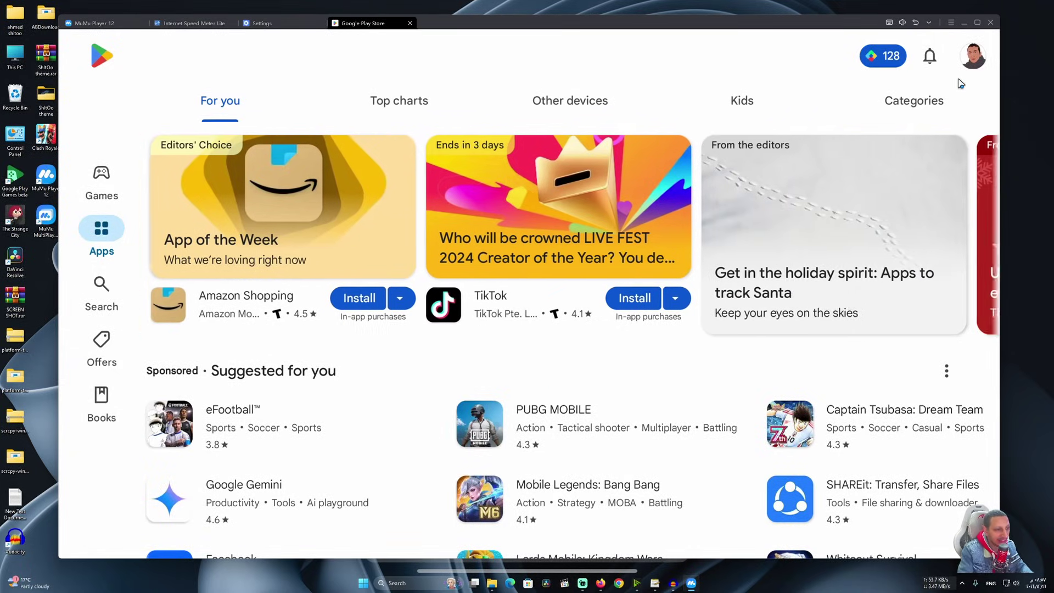
# Search the Play Store for telegram.
pyautogui.click(105, 295)
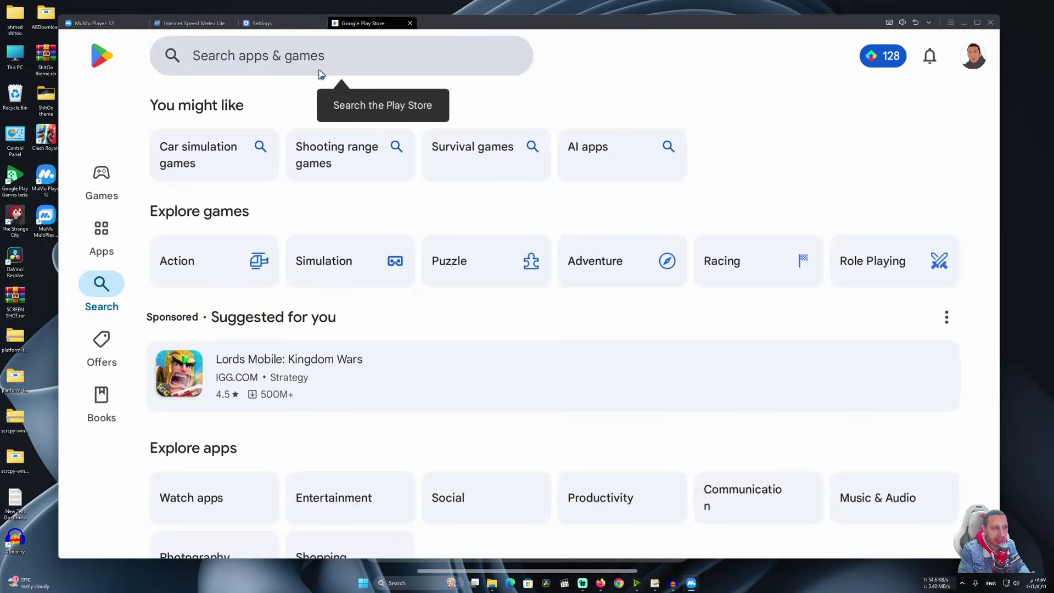
pyautogui.click(310, 61)
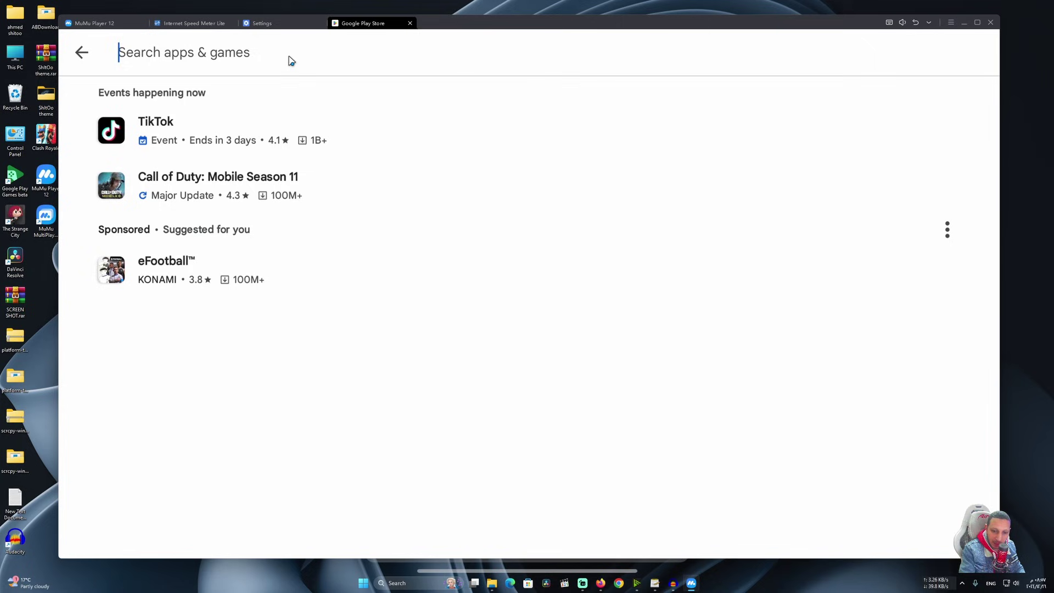
pyautogui.write('telegra')
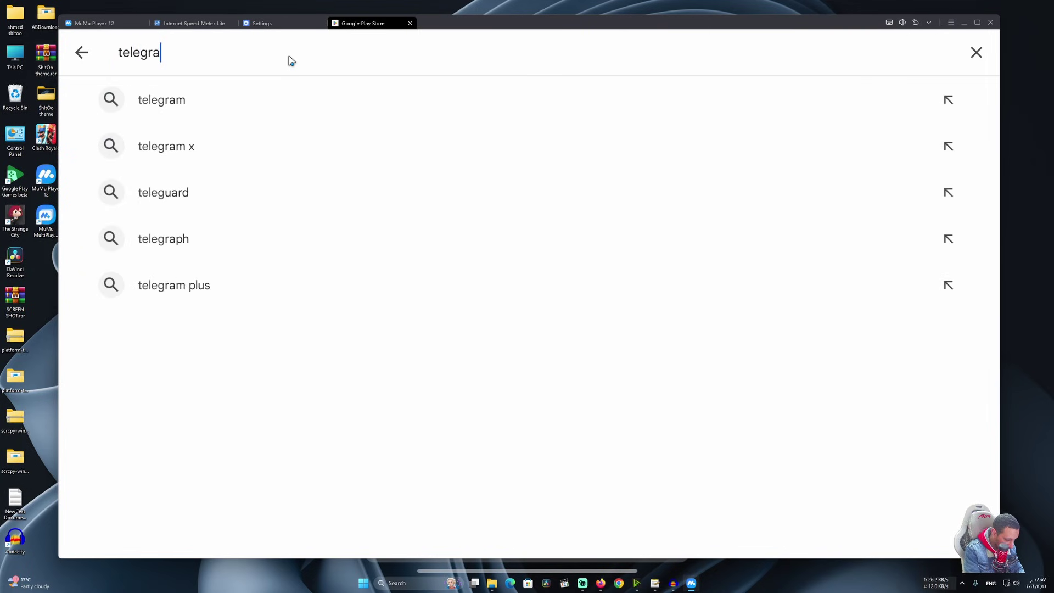
pyautogui.write('m')
pyautogui.press('Return')
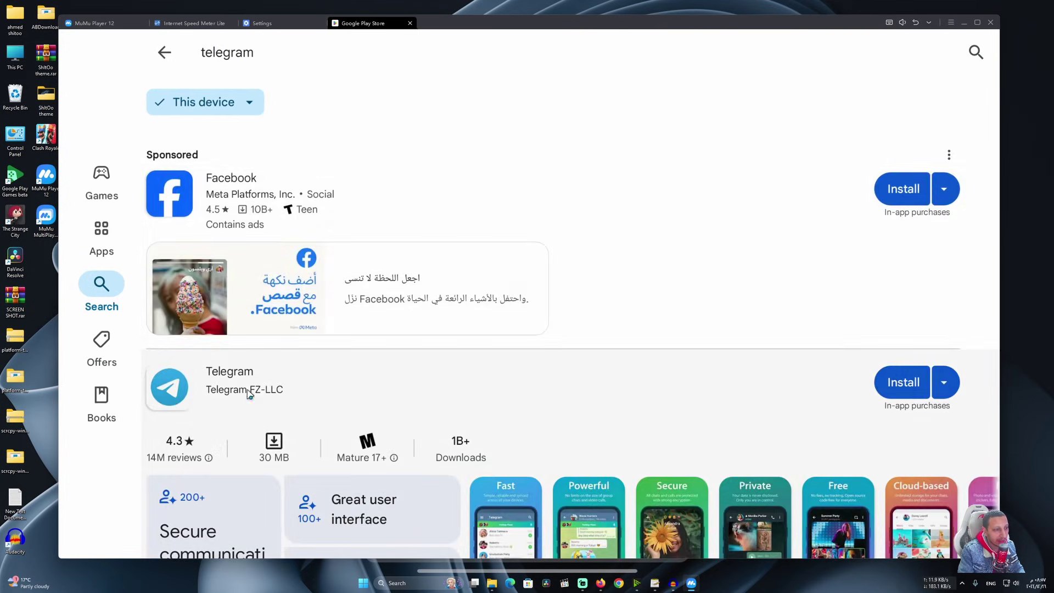
# Install the Telegram app by Telegram FZ-LLC from its Play Store page.
pyautogui.scroll(-1, 249, 394)
pyautogui.scroll(1, 617, 388)
pyautogui.scroll(-1, 428, 335)
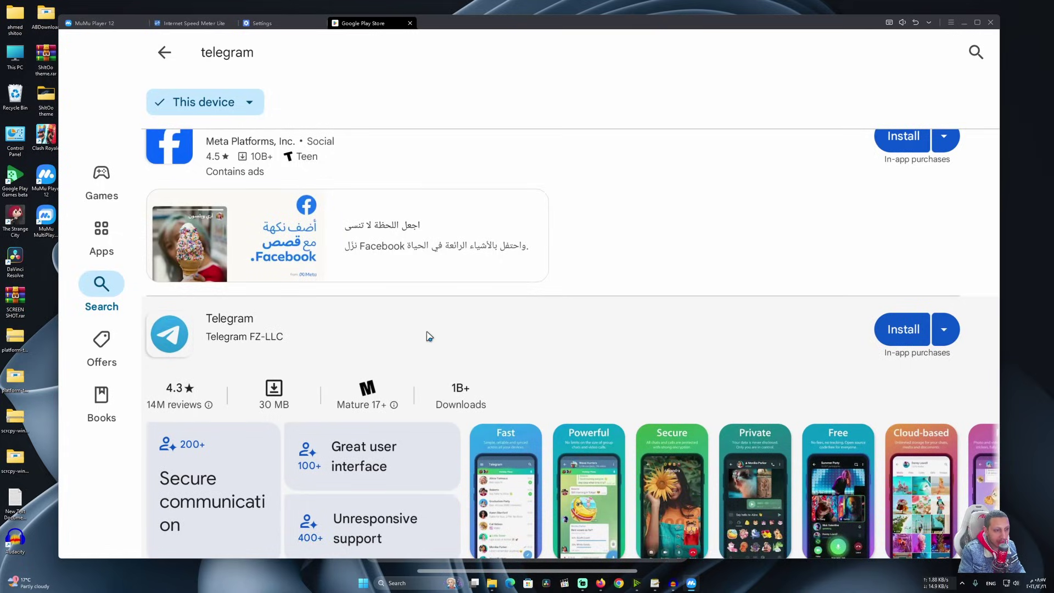
pyautogui.click(428, 334)
pyautogui.click(891, 127)
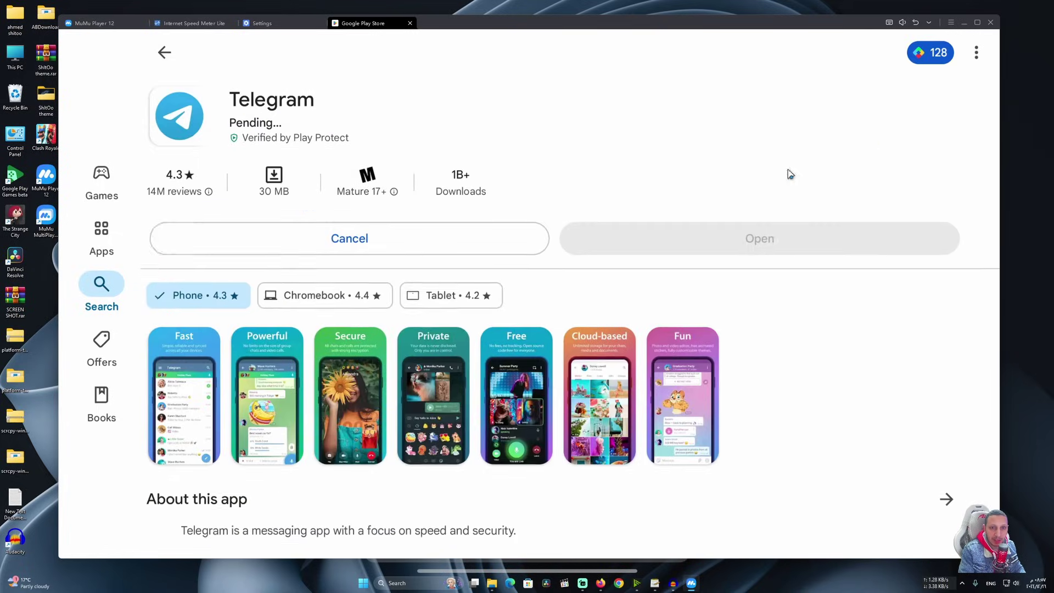
pyautogui.click(531, 246)
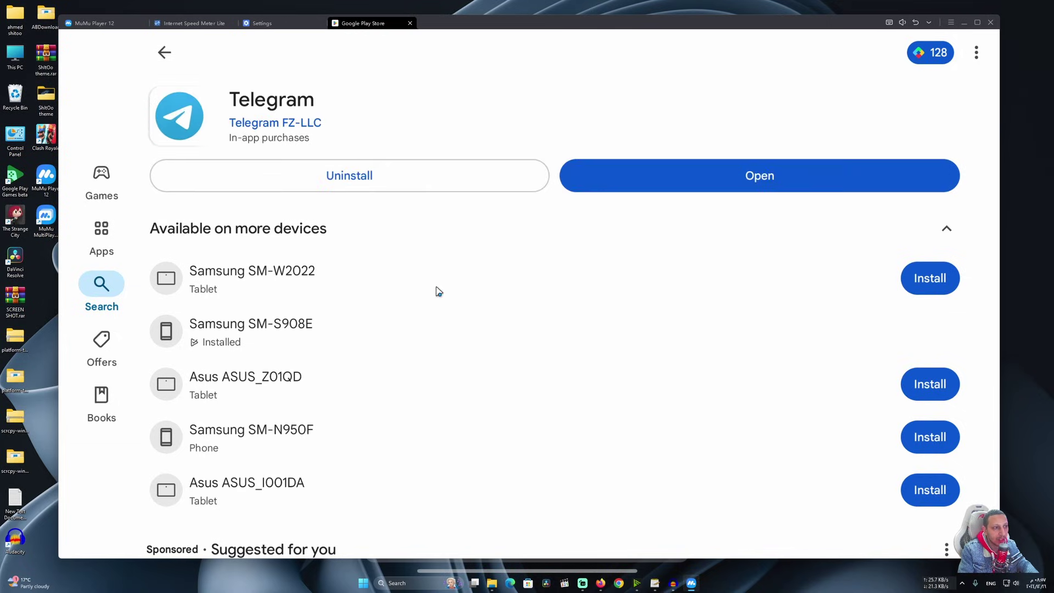
# Launch Telegram from its store page, then return to the Play Store search results.
pyautogui.click(736, 181)
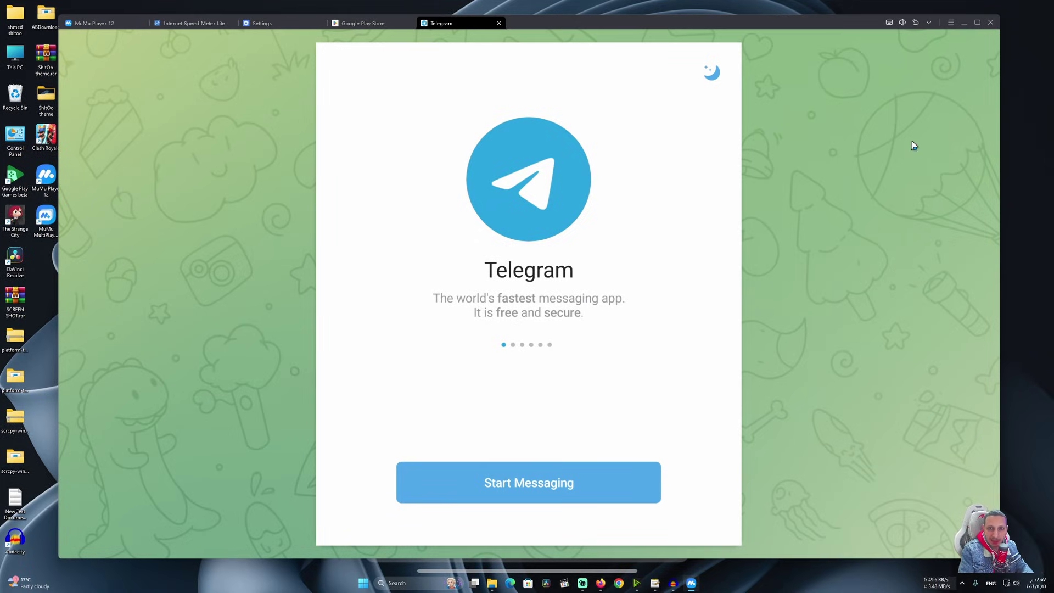
pyautogui.click(916, 22)
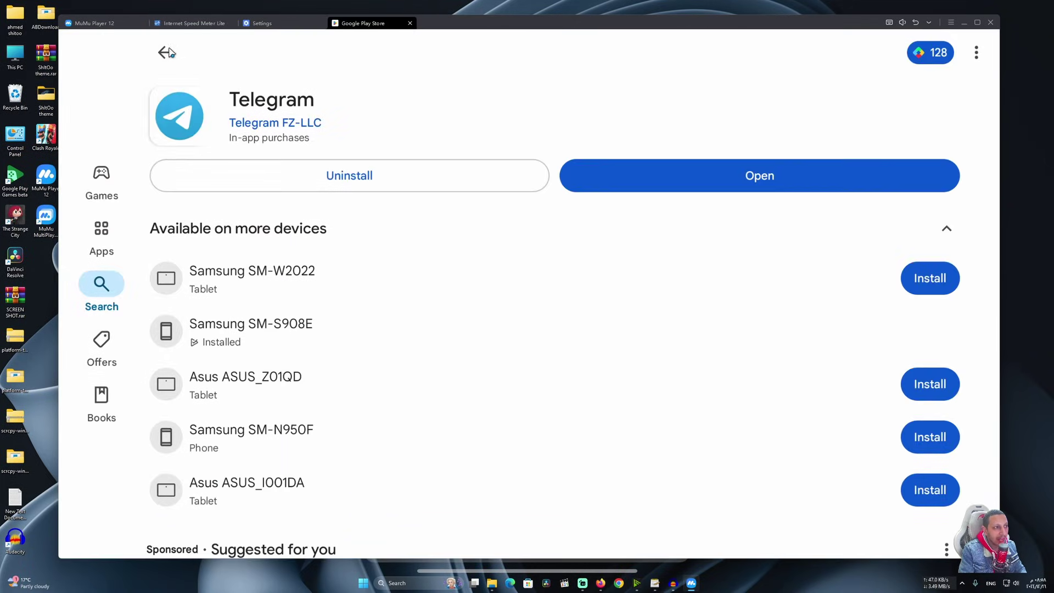
pyautogui.click(168, 54)
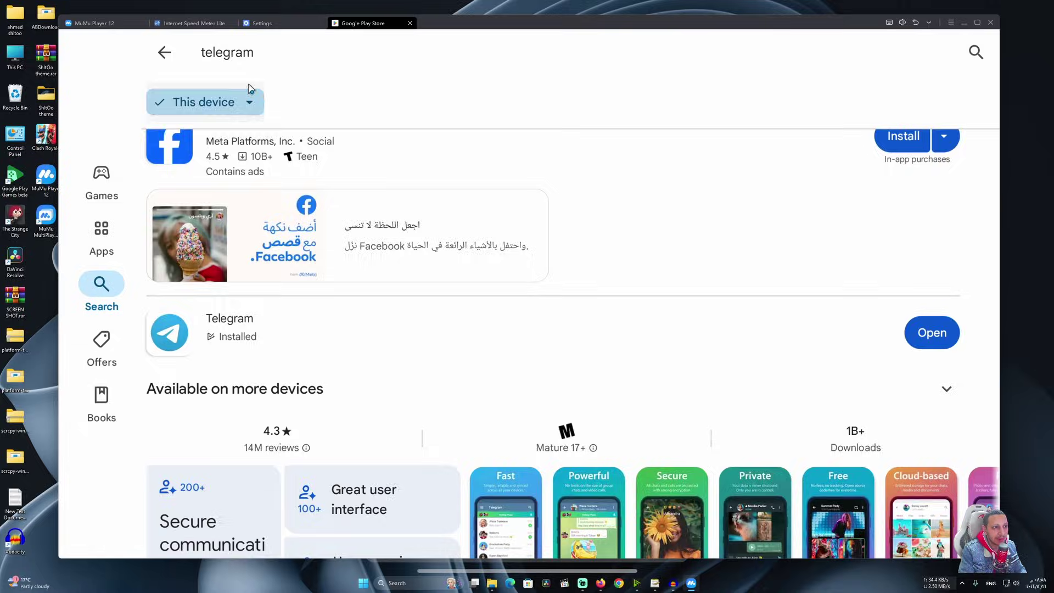
# Search the Play Store for pubg and bring up the related search suggestions.
pyautogui.press('Escape')
pyautogui.click(317, 59)
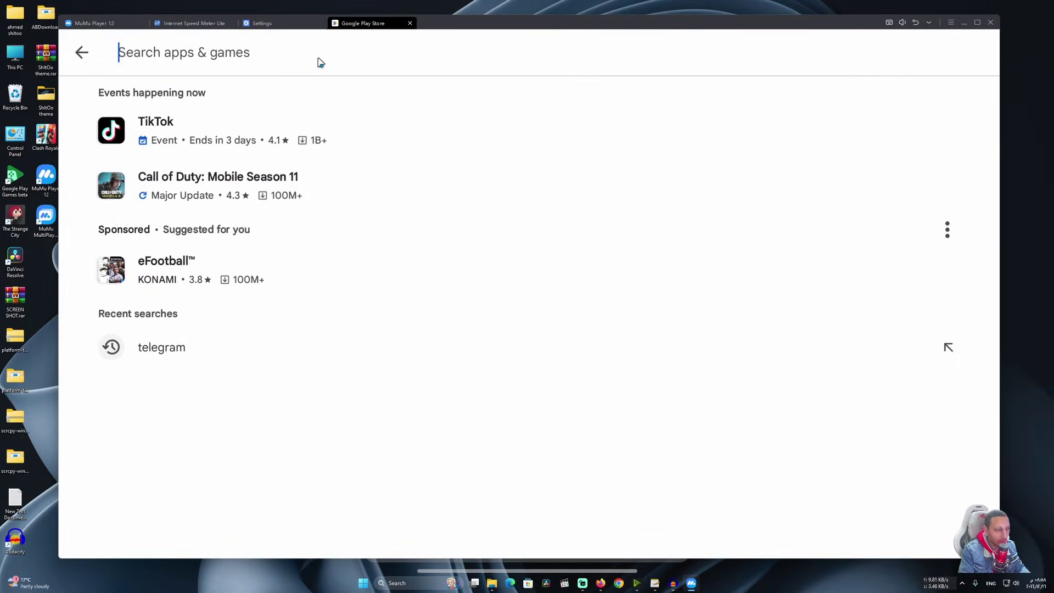
pyautogui.write('pubg')
pyautogui.press('Return')
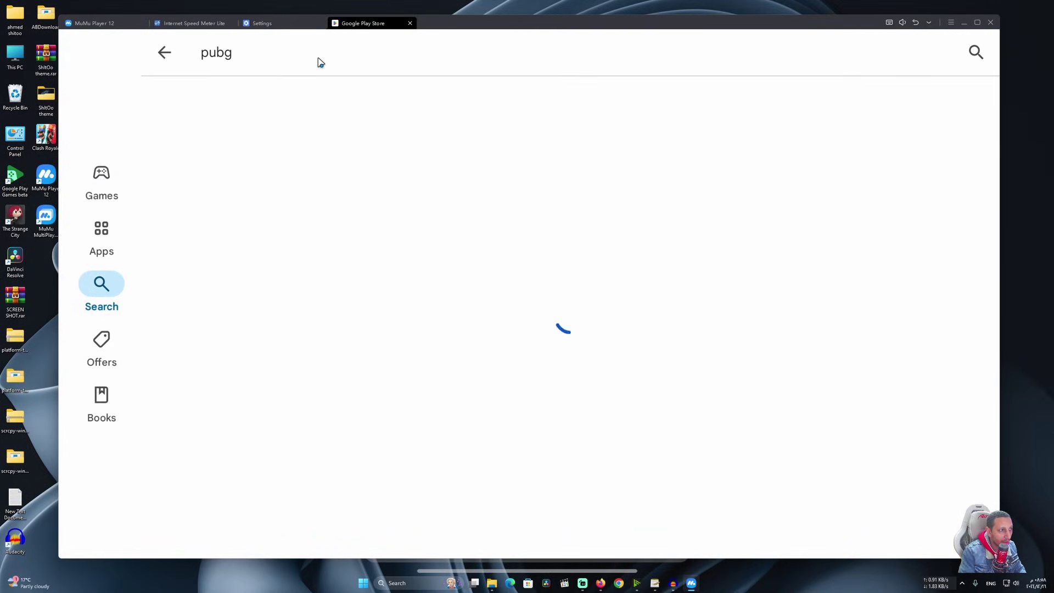
pyautogui.click(271, 58)
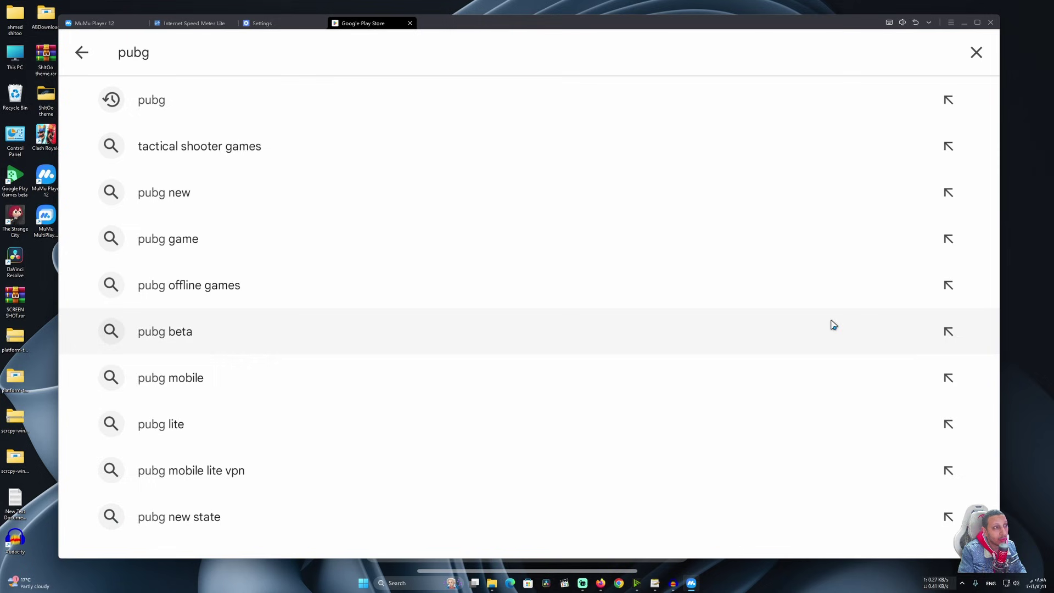
# Leave the Play Store search, return to the emulator's home screen and close the System Application folder.
pyautogui.click(916, 22)
pyautogui.click(916, 22)
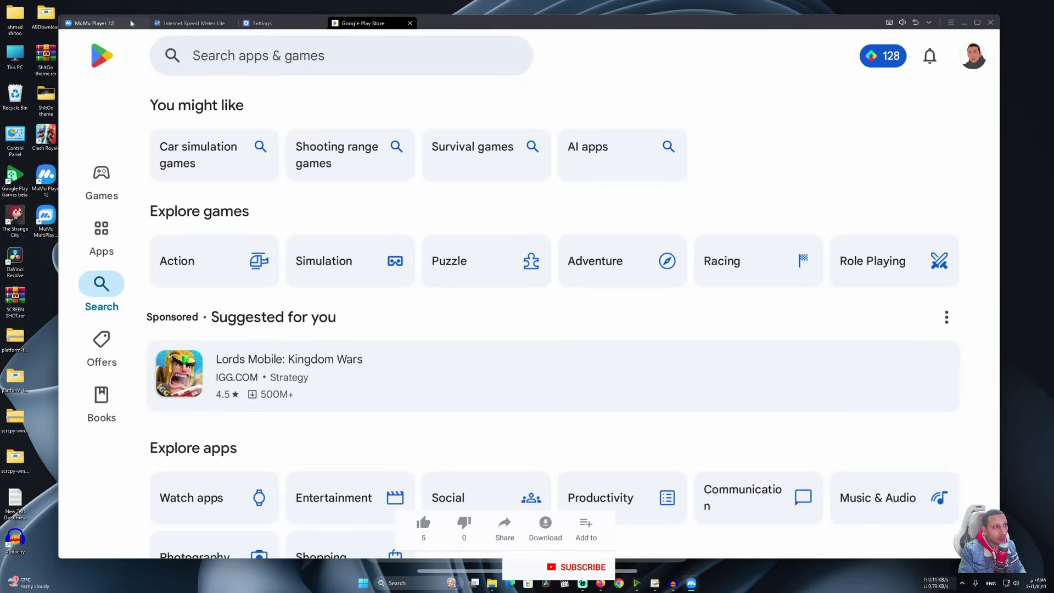
pyautogui.click(132, 23)
pyautogui.click(742, 385)
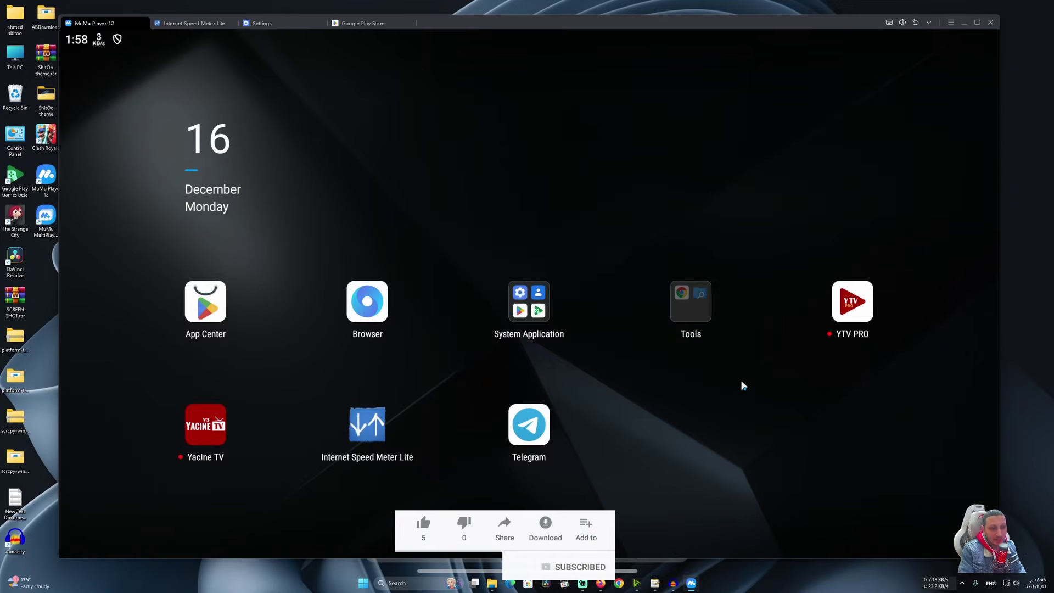